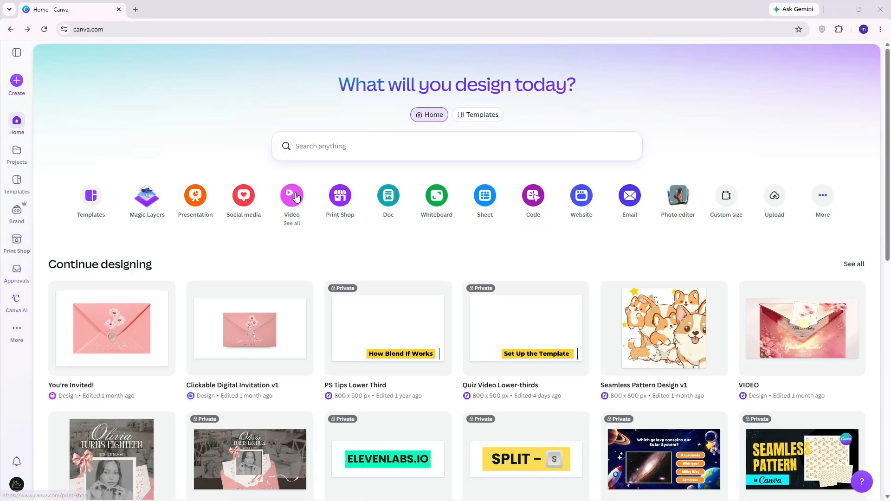
Create a new blank Landscape Video design
{"action": "left_click", "coordinate": [292, 195]}
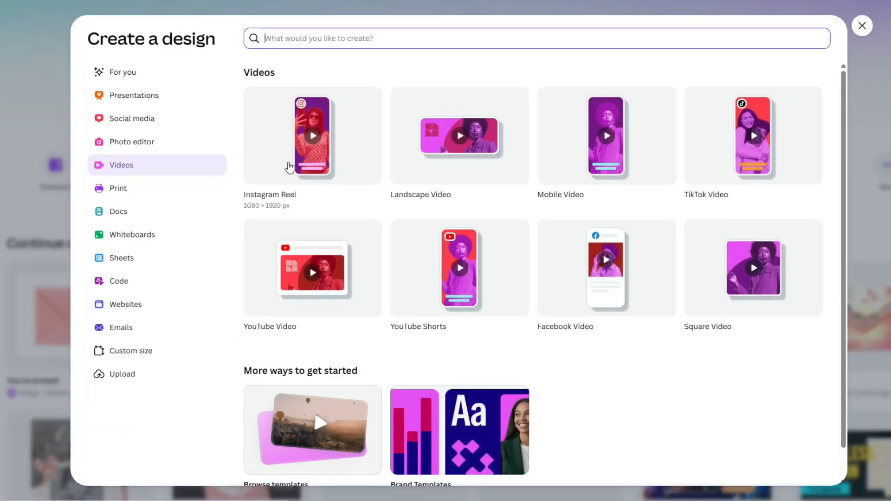
{"action": "left_click", "coordinate": [443, 146]}
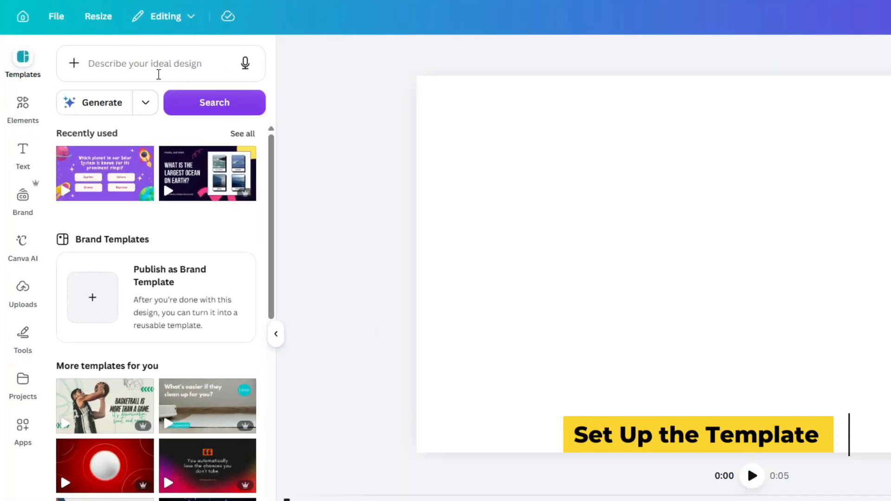
Search the templates for "Quiz template" and choose the purple Solar System planet quiz with four answer boxes
{"action": "left_click", "coordinate": [109, 67]}
{"action": "type", "text": "Quiz te"}
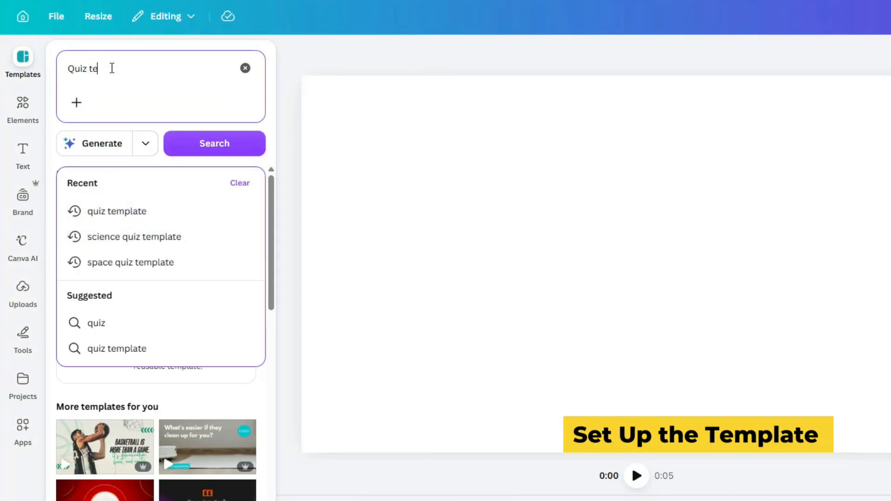
{"action": "type", "text": "mplate"}
{"action": "key", "text": "Return"}
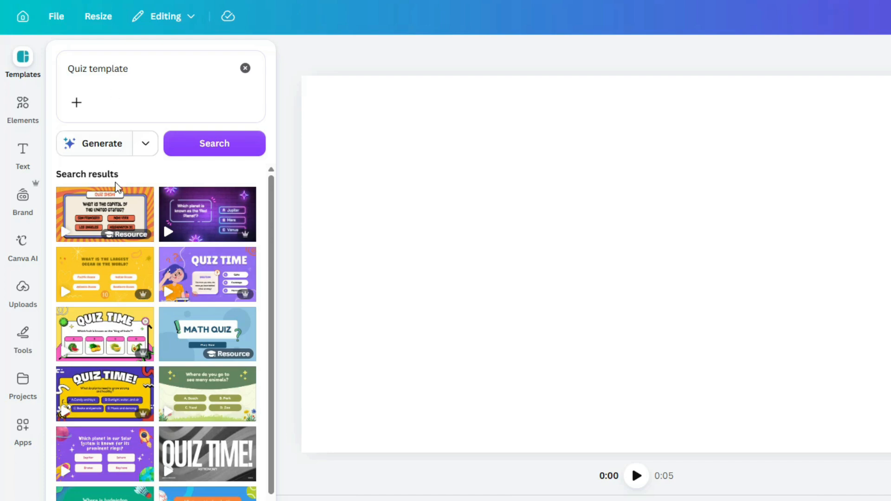
{"action": "scroll", "coordinate": [120, 232], "scroll_direction": "down", "scroll_amount": 3}
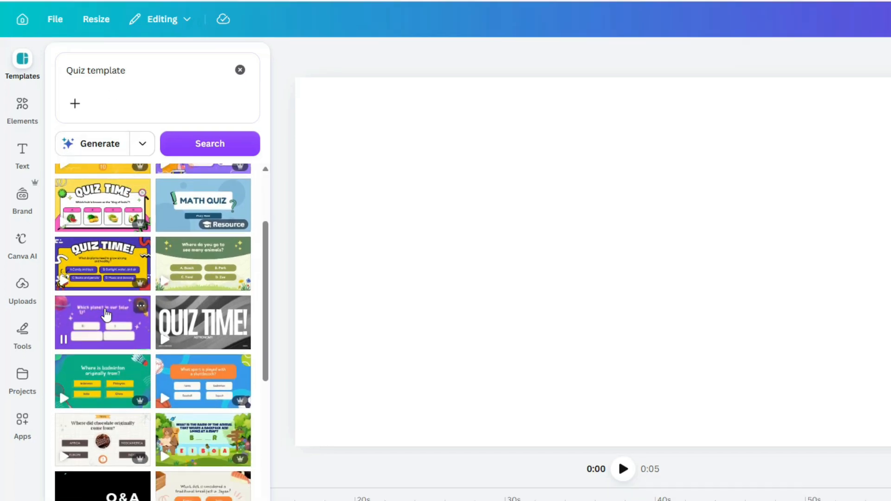
{"action": "left_click", "coordinate": [106, 315]}
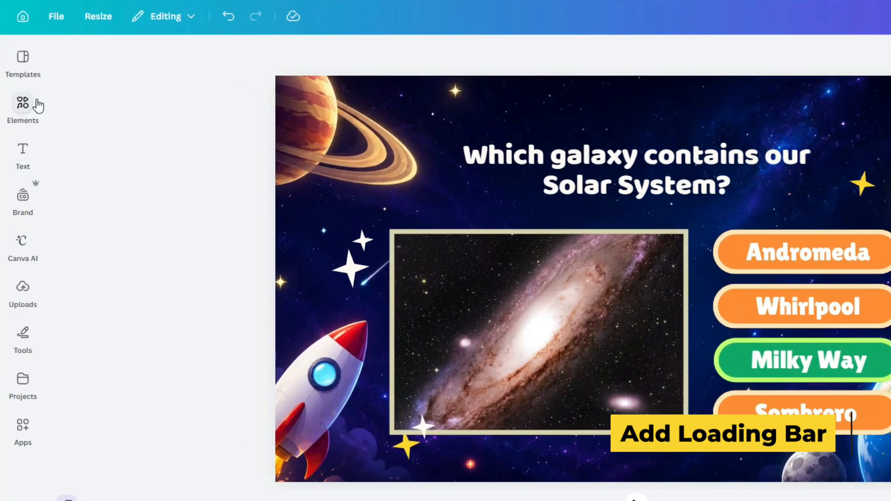
Search the video elements for "loading bar" and add the 6-second green bar on a black background
{"action": "left_click", "coordinate": [36, 101]}
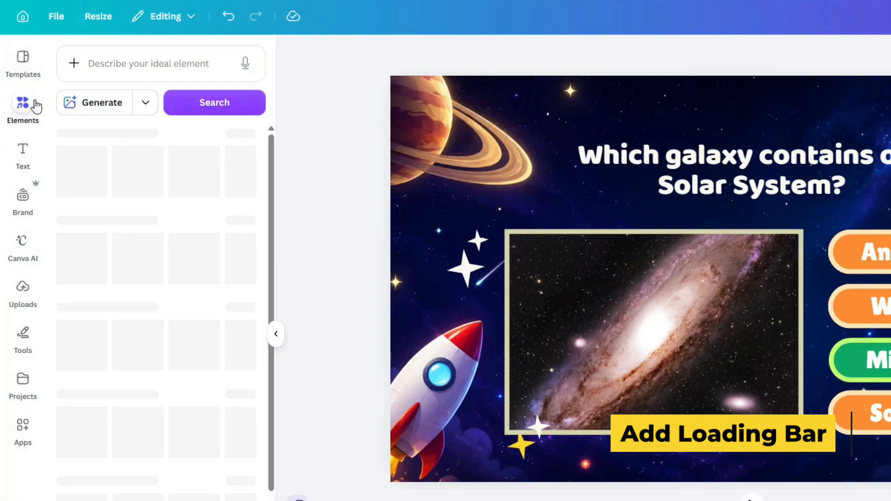
{"action": "left_click", "coordinate": [142, 66]}
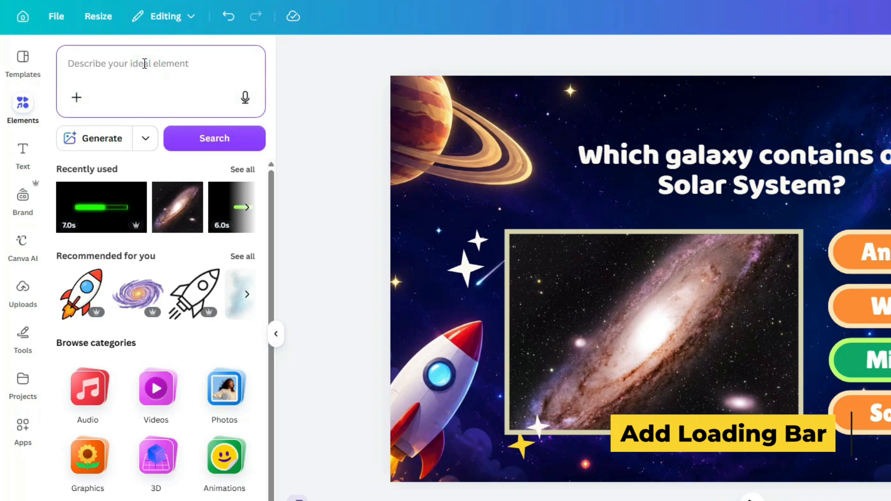
{"action": "type", "text": "loading bar"}
{"action": "key", "text": "Return"}
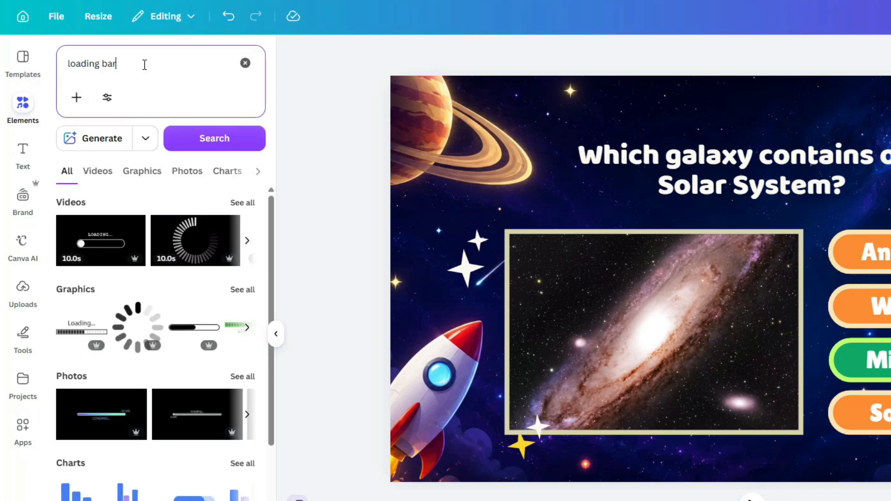
{"action": "left_click", "coordinate": [237, 204]}
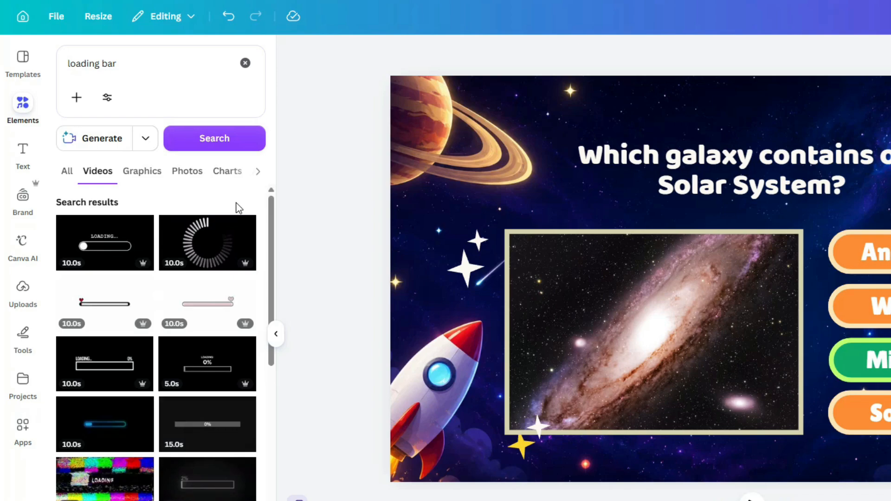
{"action": "scroll", "coordinate": [218, 243], "scroll_direction": "down", "scroll_amount": 4}
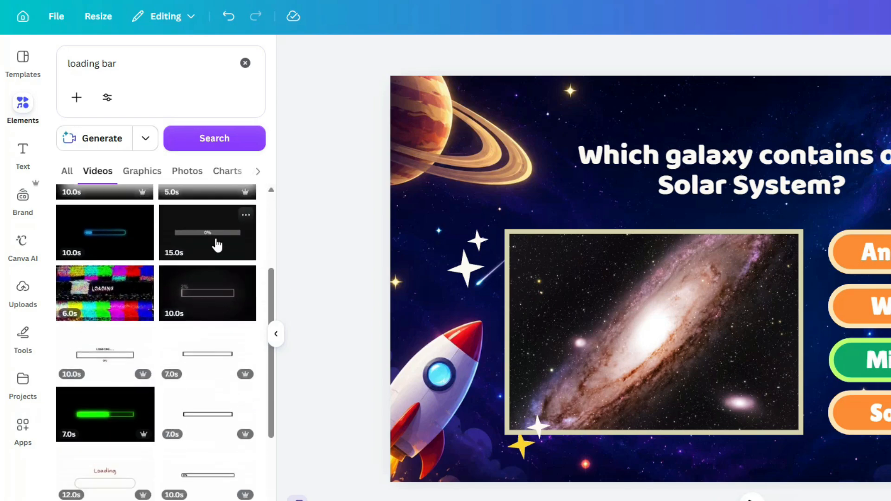
{"action": "scroll", "coordinate": [207, 249], "scroll_direction": "down", "scroll_amount": 4}
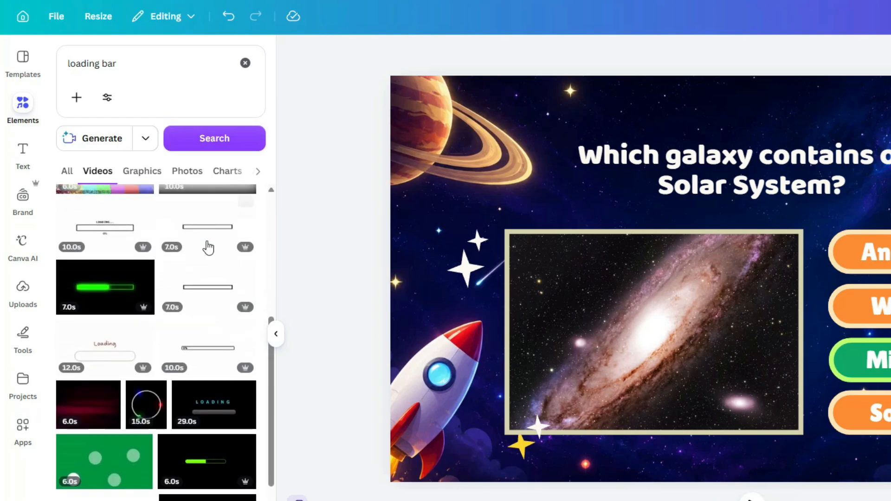
{"action": "left_click", "coordinate": [199, 382]}
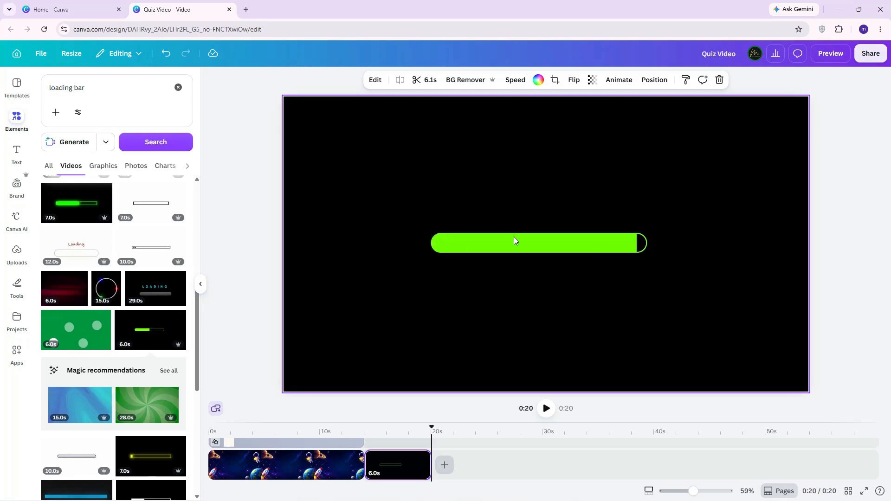
Enlarge the timeline area and move the loading bar clip from its own page onto a layer over the quiz page
{"action": "left_click", "coordinate": [589, 227]}
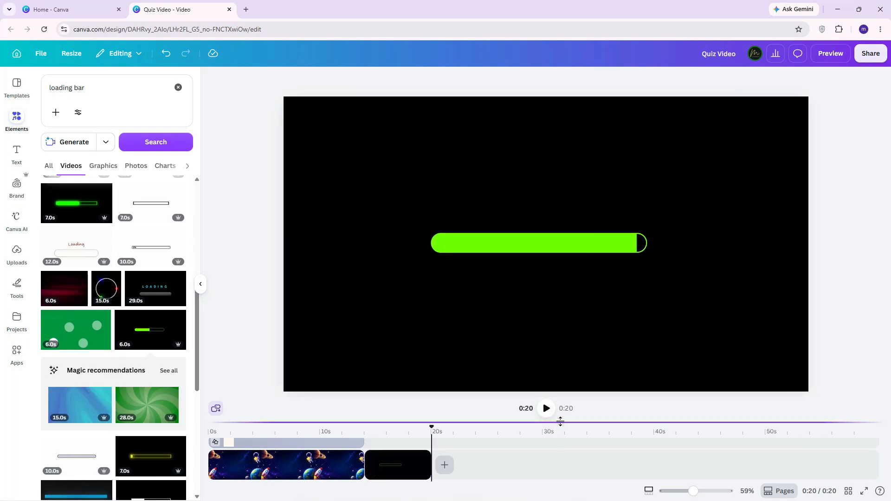
{"action": "left_click_drag", "start_coordinate": [559, 421], "coordinate": [559, 309]}
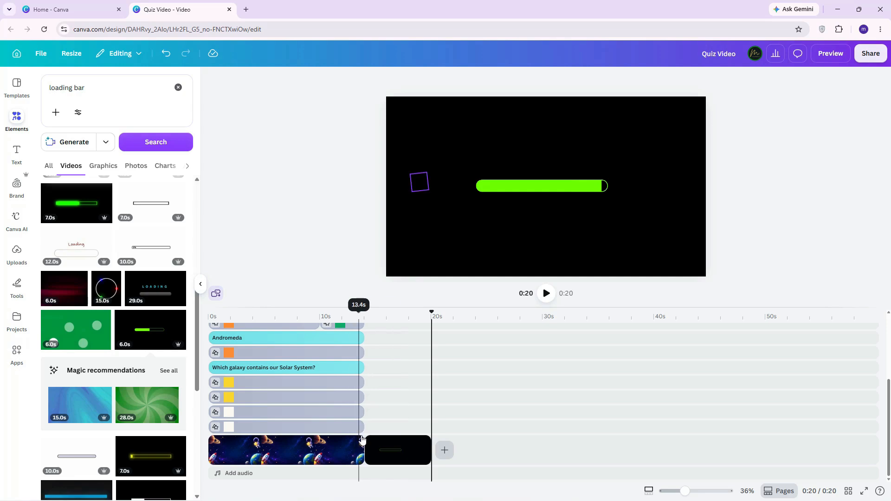
{"action": "left_click_drag", "start_coordinate": [397, 453], "coordinate": [308, 366]}
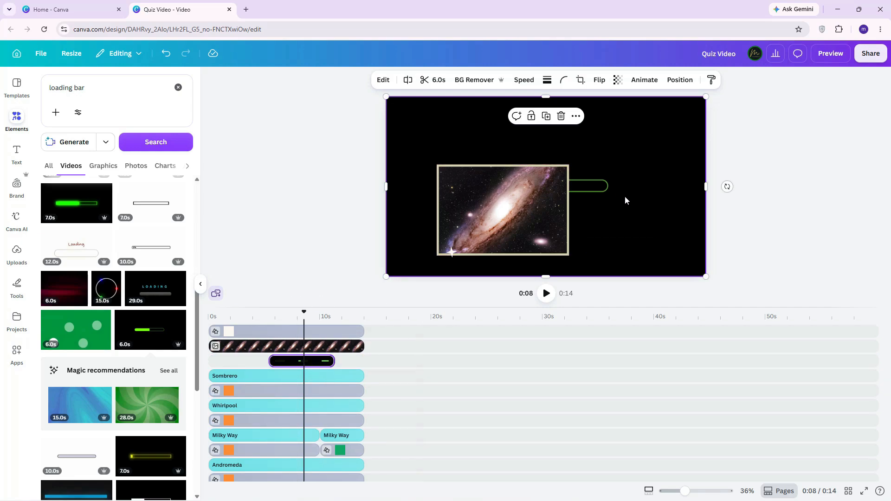
Remove the loading bar clip's background and crop its frame closely around the green bar
{"action": "left_click_drag", "start_coordinate": [625, 198], "coordinate": [662, 141]}
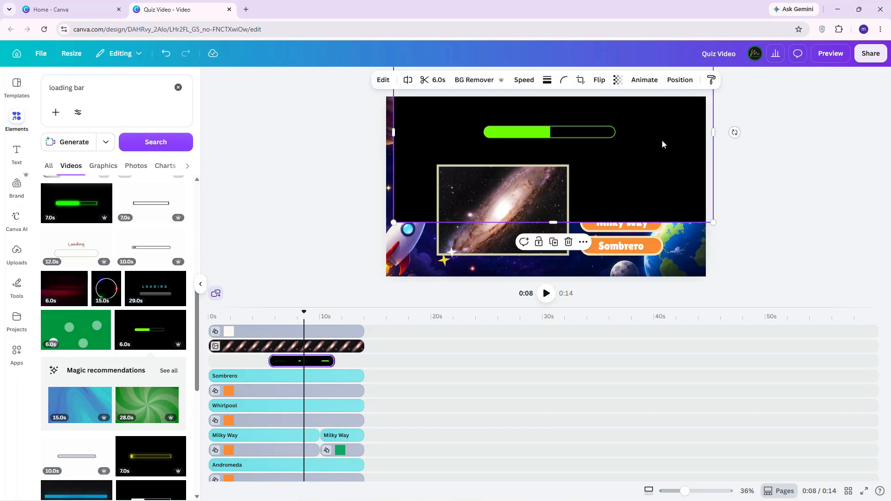
{"action": "left_click", "coordinate": [476, 82]}
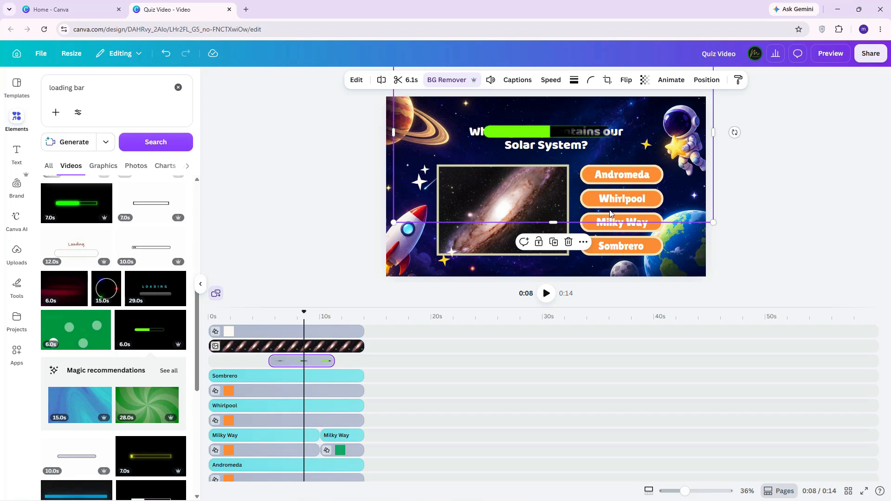
{"action": "left_click_drag", "start_coordinate": [556, 220], "coordinate": [641, 180]}
{"action": "left_click_drag", "start_coordinate": [620, 106], "coordinate": [624, 182]}
{"action": "left_click_drag", "start_coordinate": [778, 192], "coordinate": [688, 193]}
{"action": "left_click_drag", "start_coordinate": [454, 194], "coordinate": [541, 194]}
Shrink the loading bar and place it centred above the question title
{"action": "left_click_drag", "start_coordinate": [621, 197], "coordinate": [569, 125]}
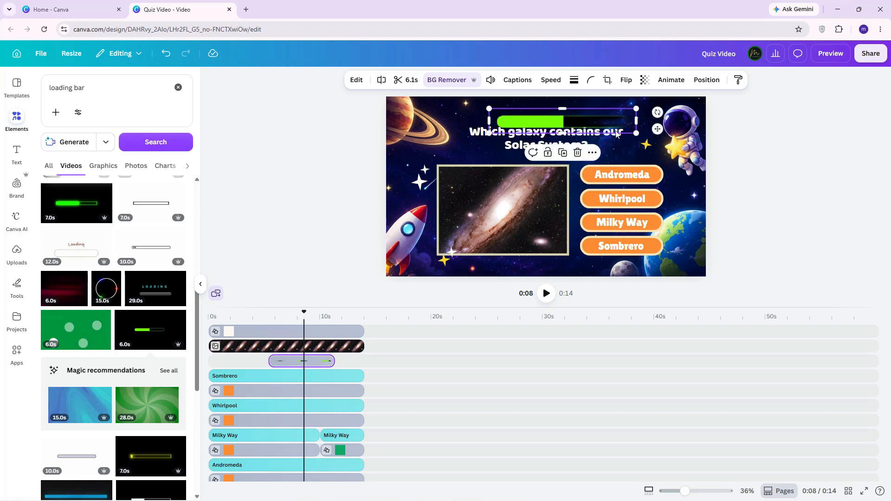
{"action": "left_click_drag", "start_coordinate": [633, 134], "coordinate": [593, 127]}
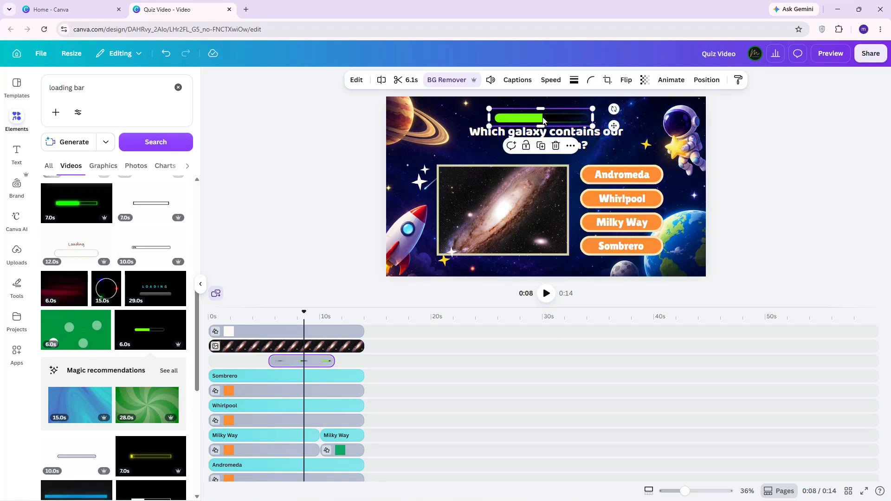
{"action": "mouse_move", "coordinate": [541, 119]}
{"action": "left_mouse_down"}
{"action": "mouse_move", "coordinate": [534, 113]}
{"action": "mouse_move", "coordinate": [547, 114]}
{"action": "left_mouse_up"}
Shift the loading bar clip earlier on the timeline so it ends where the green Milky Way answer starts
{"action": "left_click", "coordinate": [326, 316]}
{"action": "left_click", "coordinate": [288, 361]}
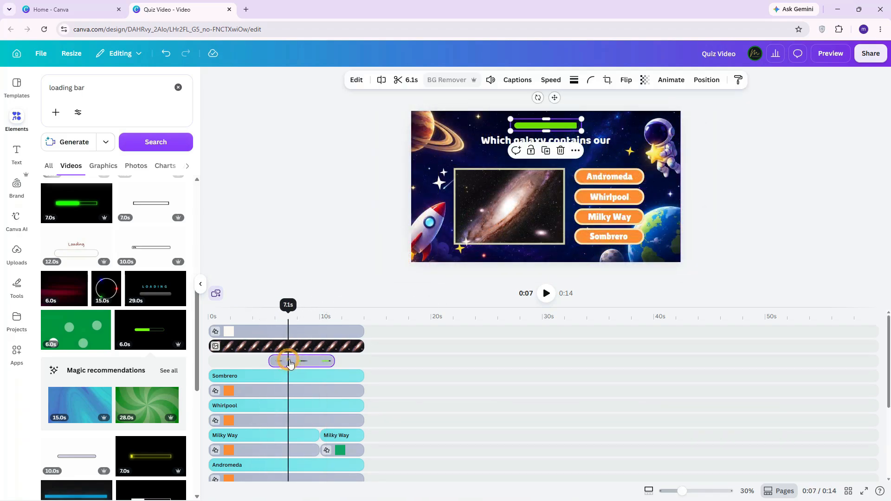
{"action": "mouse_move", "coordinate": [299, 363]}
{"action": "left_mouse_down"}
{"action": "mouse_move", "coordinate": [260, 358]}
{"action": "mouse_move", "coordinate": [286, 364]}
{"action": "left_mouse_up"}
{"action": "left_click", "coordinate": [318, 263]}
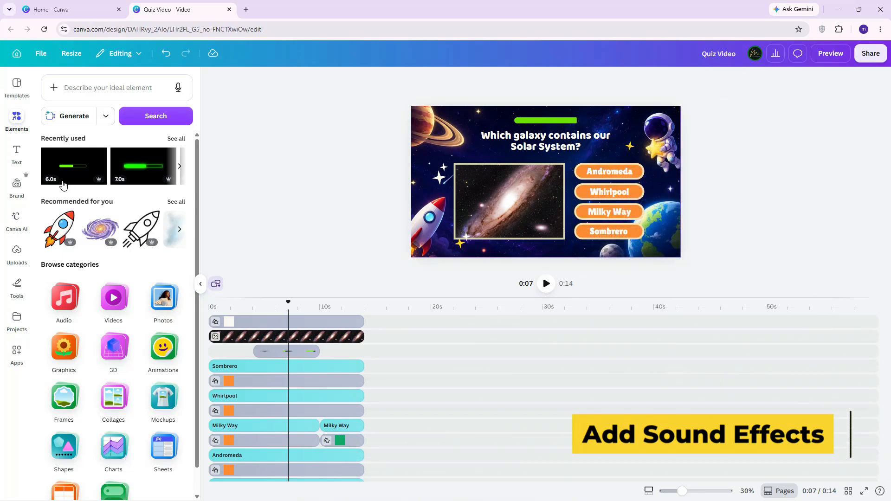
Search the audio library for "Timer" and add Kitchen Timer 2 to the audio track beneath the quiz page
{"action": "left_click", "coordinate": [58, 307]}
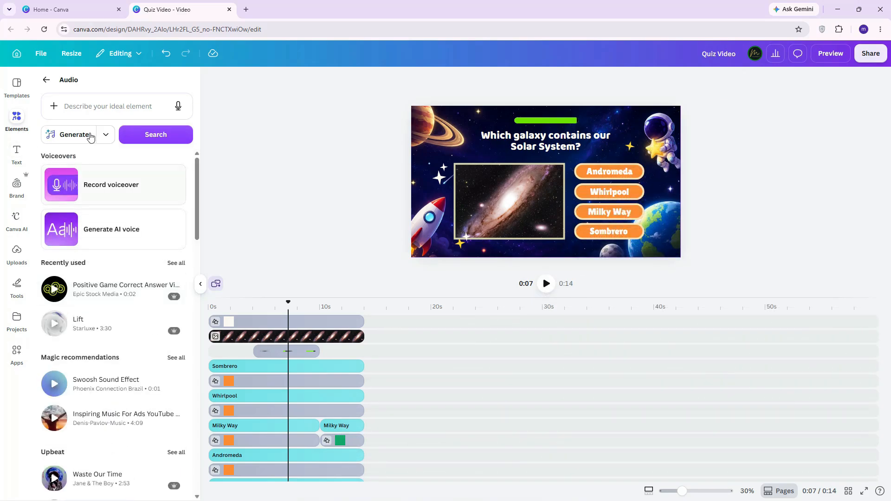
{"action": "left_click", "coordinate": [96, 104]}
{"action": "type", "text": "Timer"}
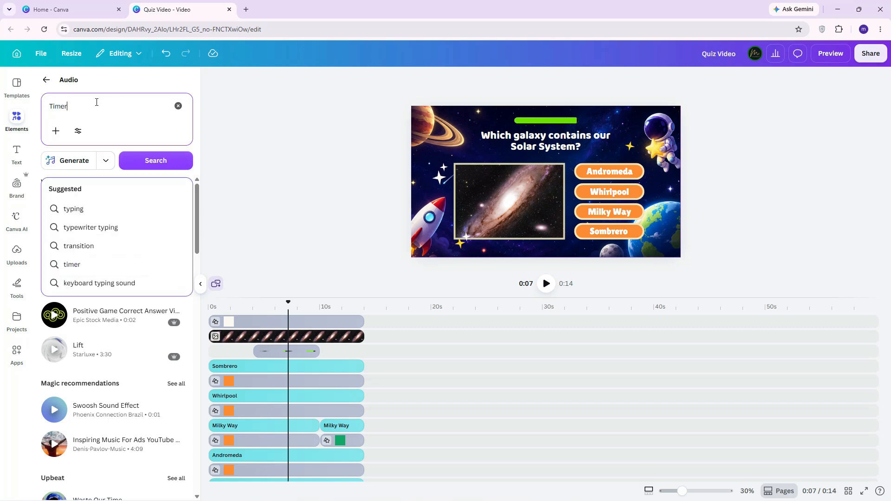
{"action": "key", "text": "Return"}
{"action": "scroll", "coordinate": [93, 264], "scroll_direction": "down", "scroll_amount": 2}
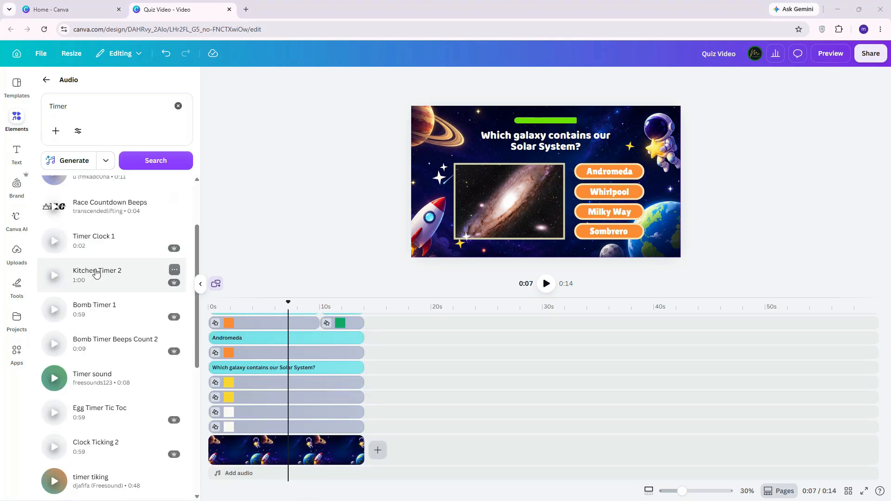
{"action": "left_click_drag", "start_coordinate": [93, 266], "coordinate": [276, 477]}
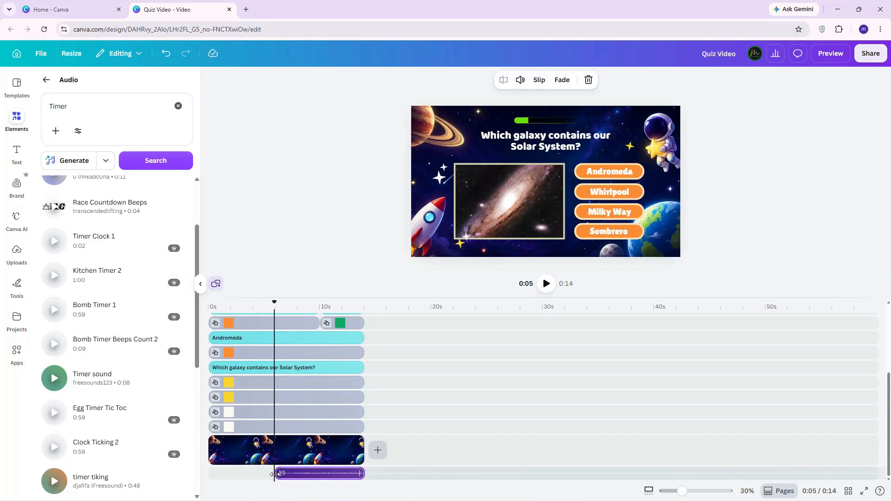
Move the loading bar clip to start at about 3 s and trim the Kitchen Timer 2 audio to the same span
{"action": "scroll", "coordinate": [309, 408], "scroll_direction": "up", "scroll_amount": 3}
{"action": "scroll", "coordinate": [309, 407], "scroll_direction": "up", "scroll_amount": 1}
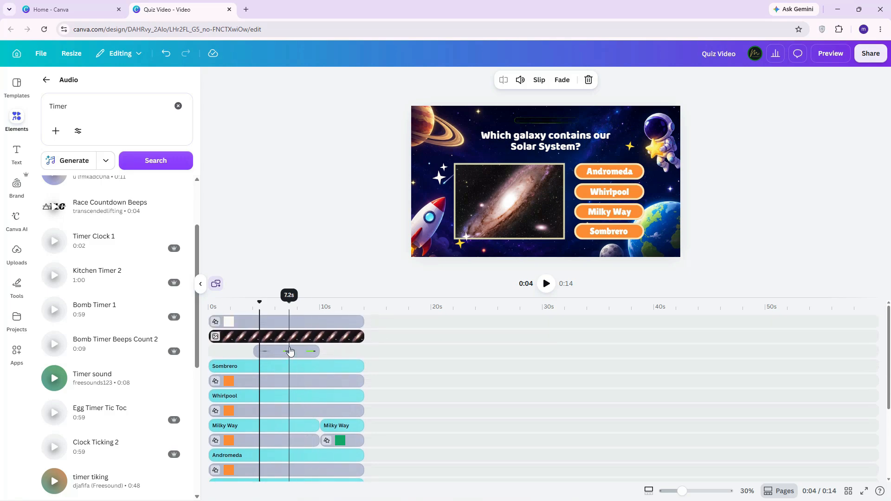
{"action": "left_click_drag", "start_coordinate": [290, 354], "coordinate": [285, 433]}
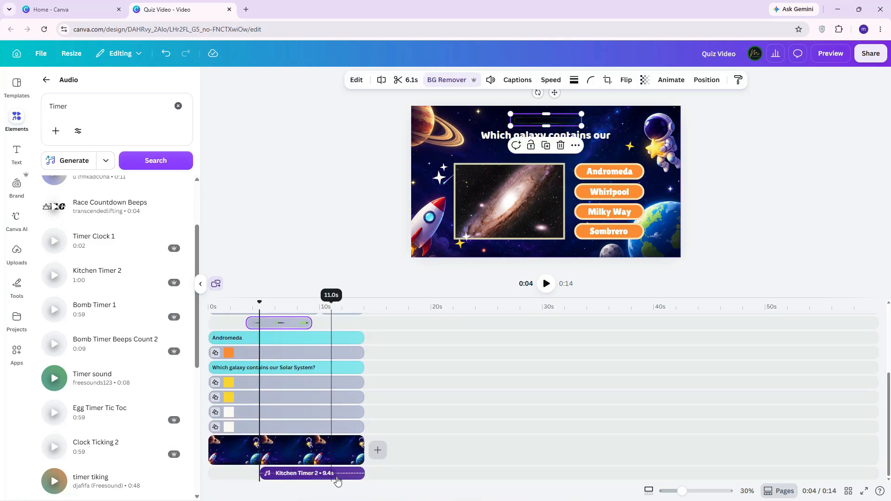
{"action": "left_click_drag", "start_coordinate": [281, 473], "coordinate": [266, 473]}
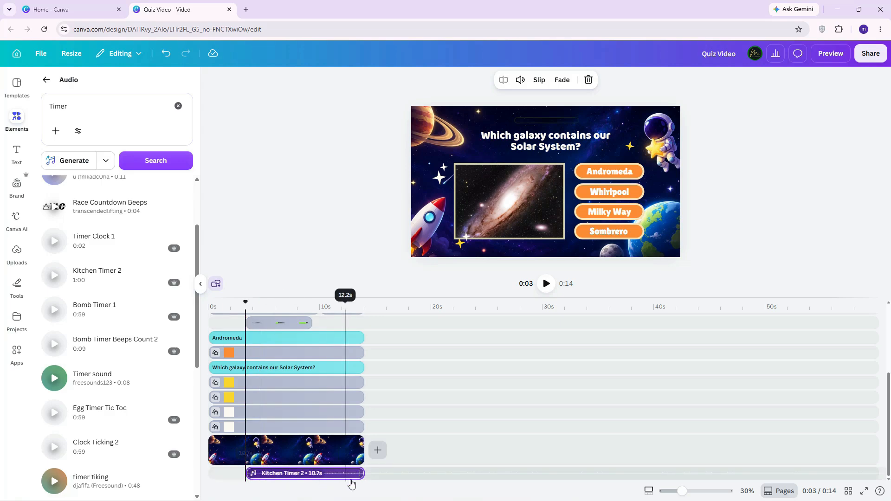
{"action": "left_click_drag", "start_coordinate": [360, 474], "coordinate": [309, 471]}
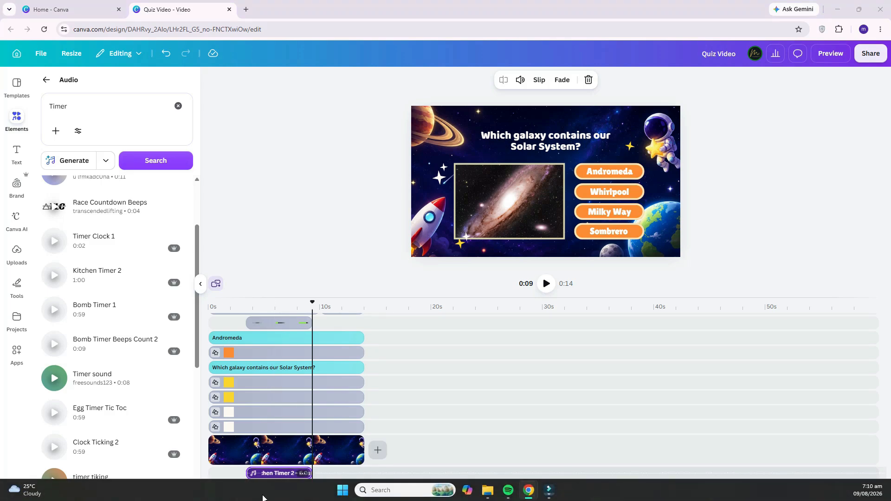
Search the audio library for "bell" and add Multimedia 191 at about 10 s, where the correct answer turns green
{"action": "left_click", "coordinate": [82, 108]}
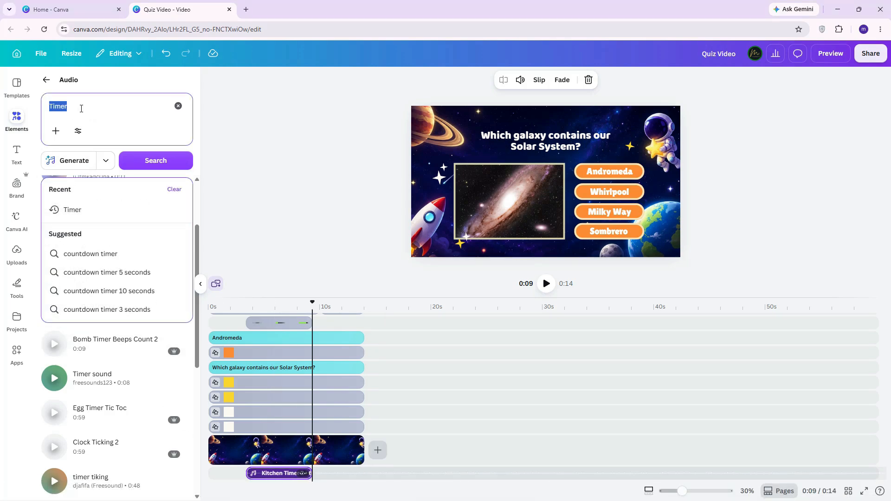
{"action": "type", "text": "bell"}
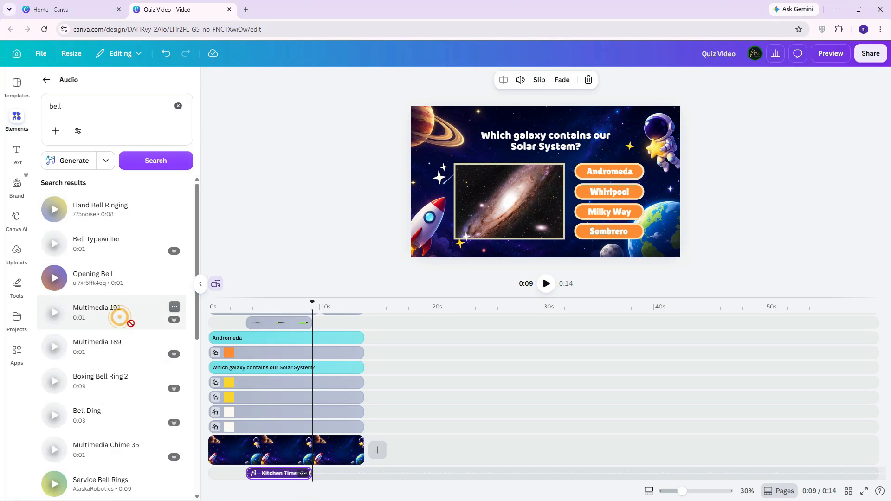
{"action": "left_click_drag", "start_coordinate": [119, 314], "coordinate": [327, 476]}
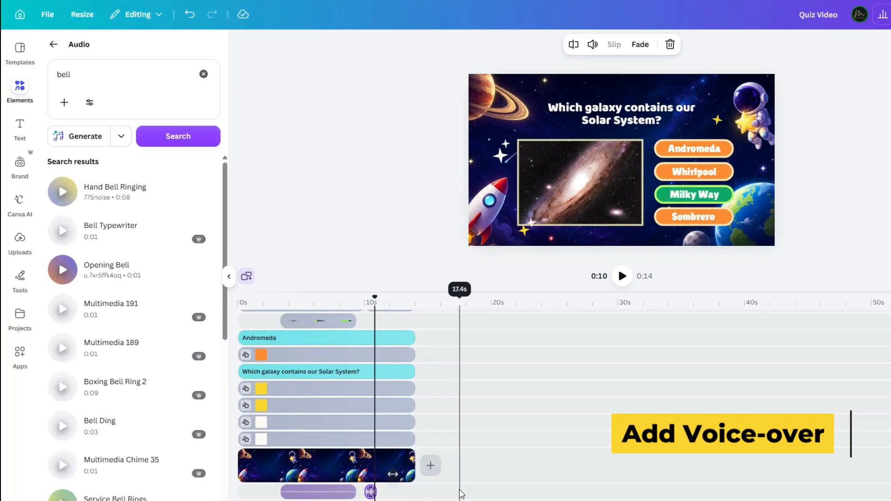
Open the AI voice generator from the audio library and choose the Richard voice
{"action": "left_click", "coordinate": [18, 88]}
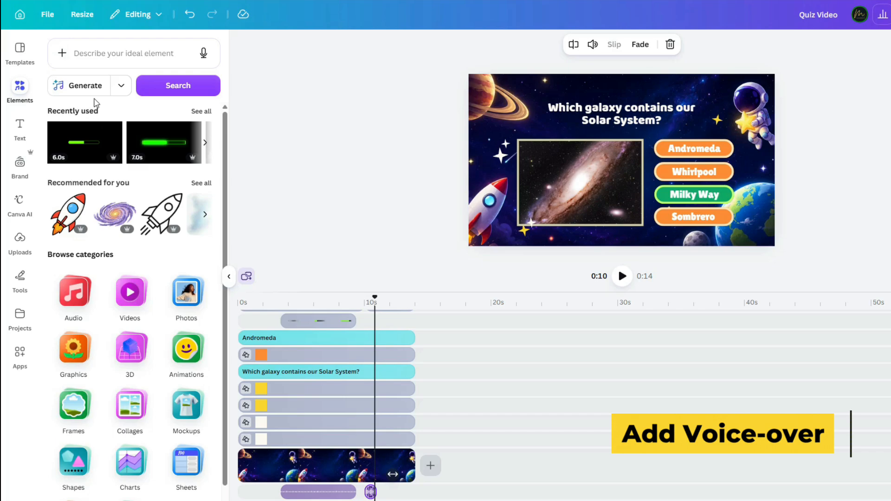
{"action": "left_click", "coordinate": [75, 290]}
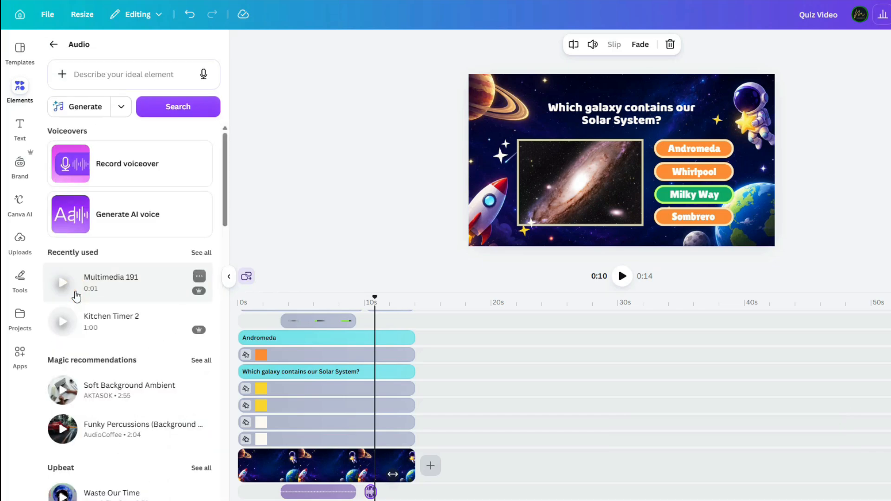
{"action": "left_click", "coordinate": [129, 220]}
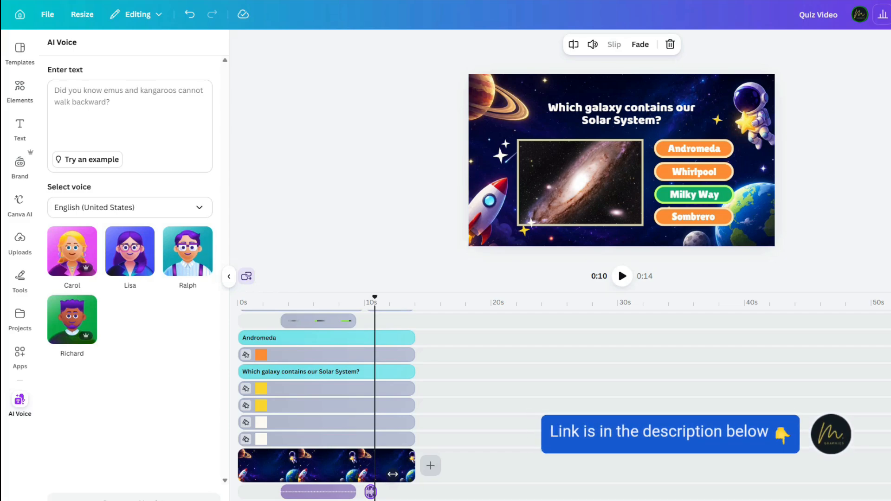
{"action": "left_click", "coordinate": [71, 322]}
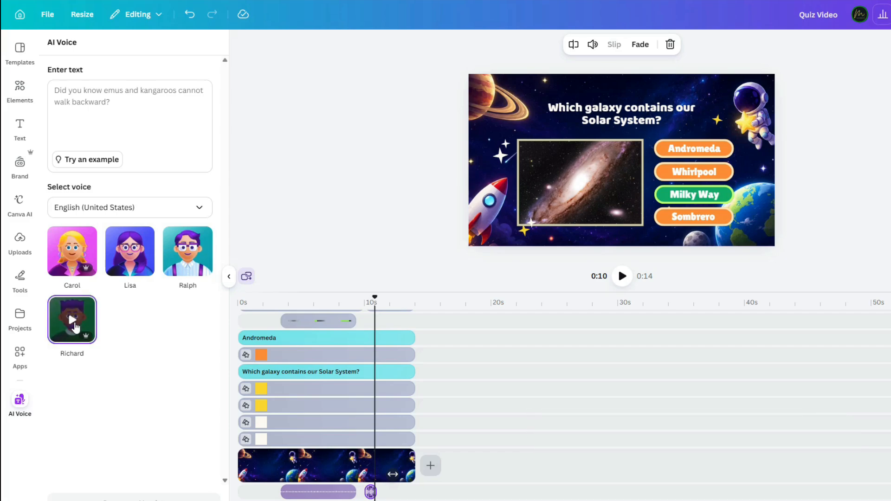
Generate an AI voiceover from the copied question "Which galaxy contains our Solar System?" and move the clip near the timeline start, just before the timer audio
{"action": "double_click", "coordinate": [639, 119]}
{"action": "key", "text": "ctrl+c"}
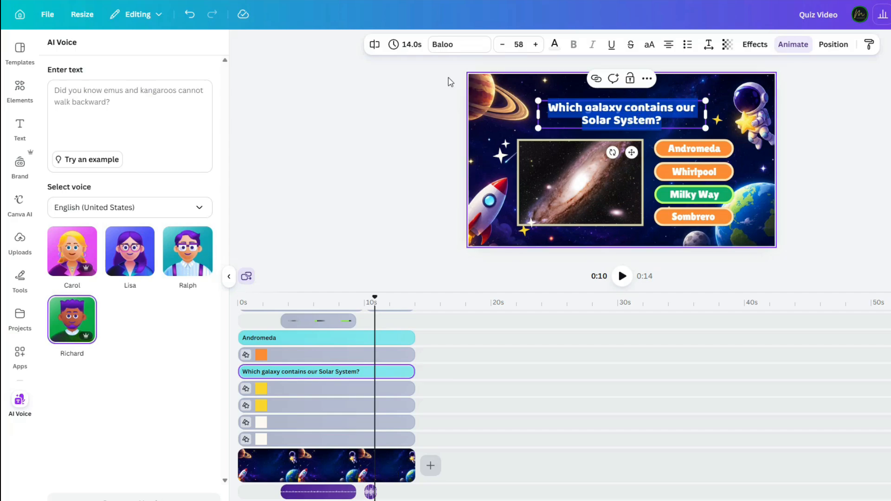
{"action": "left_click", "coordinate": [101, 125]}
{"action": "key", "text": "ctrl+v"}
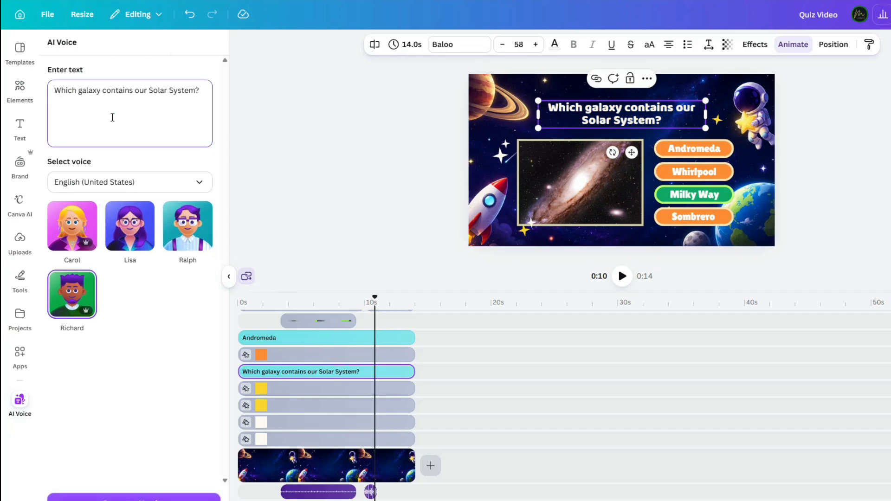
{"action": "left_click", "coordinate": [91, 293]}
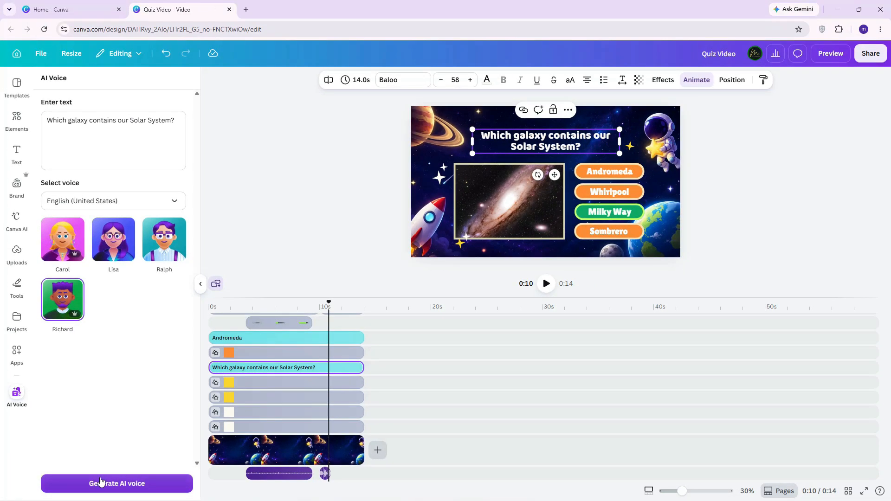
{"action": "left_click", "coordinate": [101, 481]}
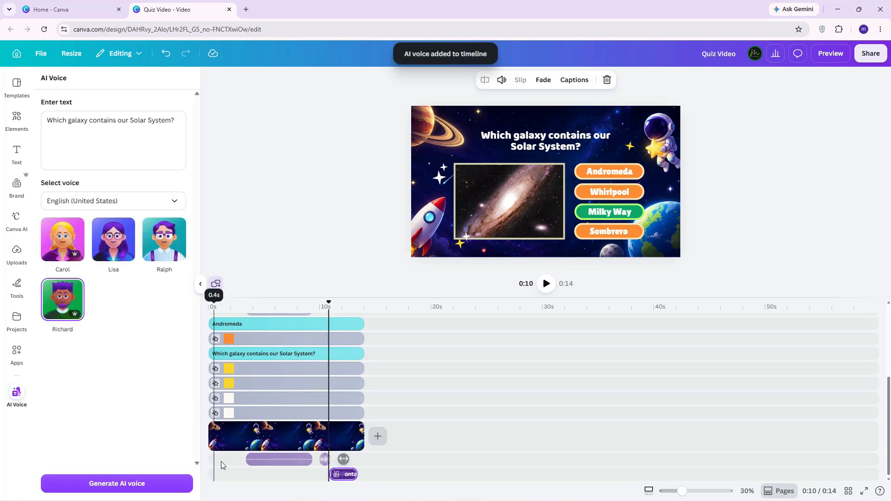
{"action": "left_click_drag", "start_coordinate": [346, 476], "coordinate": [239, 473]}
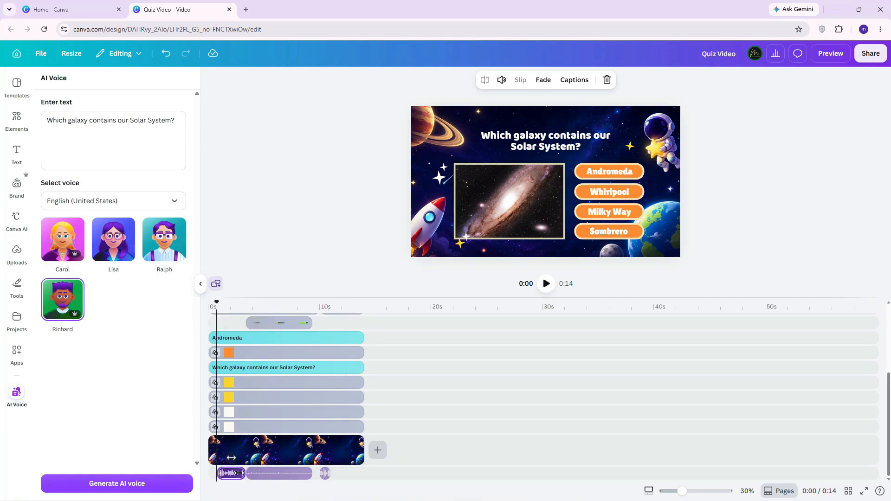
Add an AI voiceover saying "The correct answer is Milky Way" at about 10.3 s and play the quiz from the start
{"action": "triple_click", "coordinate": [136, 120]}
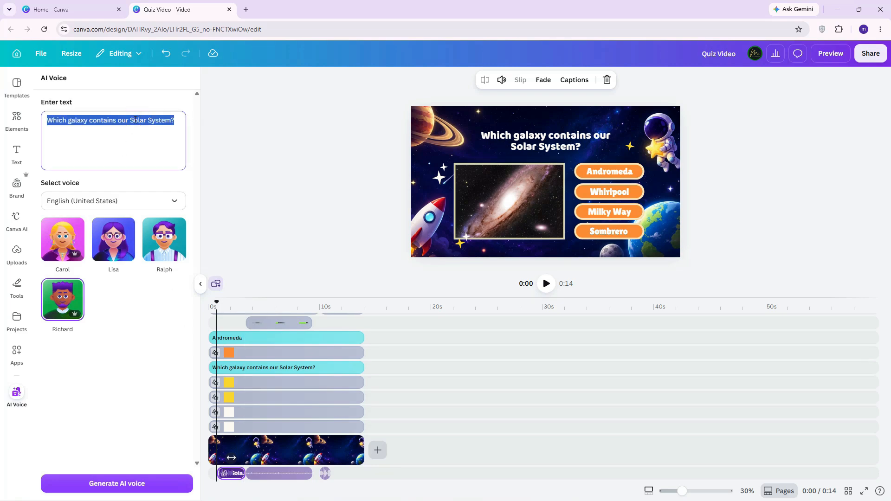
{"action": "type", "text": "The correct answer is Milky Way"}
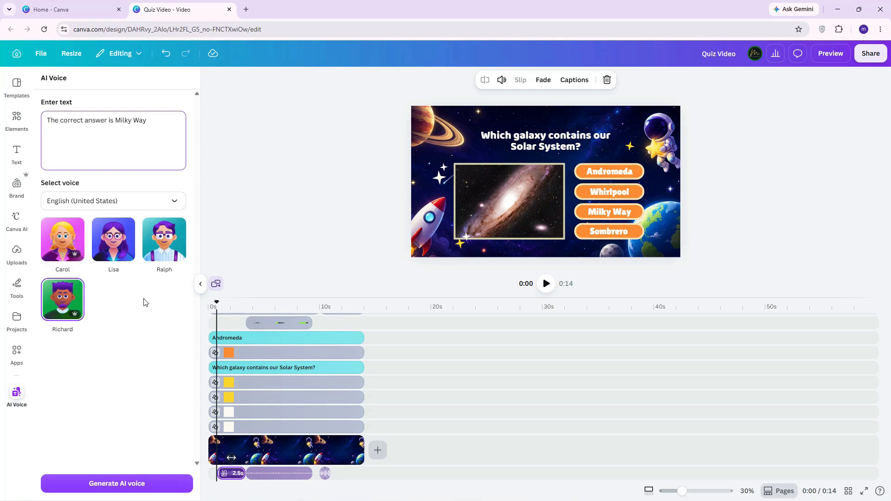
{"action": "left_click", "coordinate": [116, 487]}
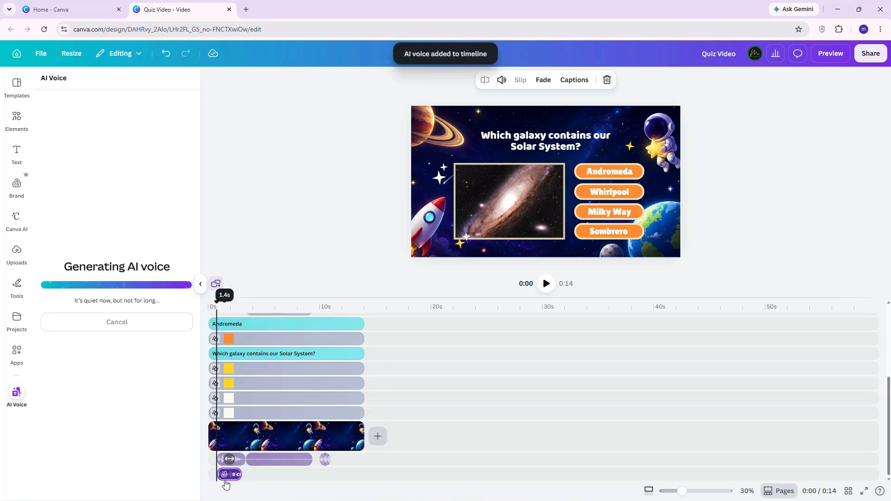
{"action": "left_click_drag", "start_coordinate": [228, 482], "coordinate": [388, 482]}
{"action": "scroll", "coordinate": [336, 480], "scroll_direction": "up", "scroll_amount": 2}
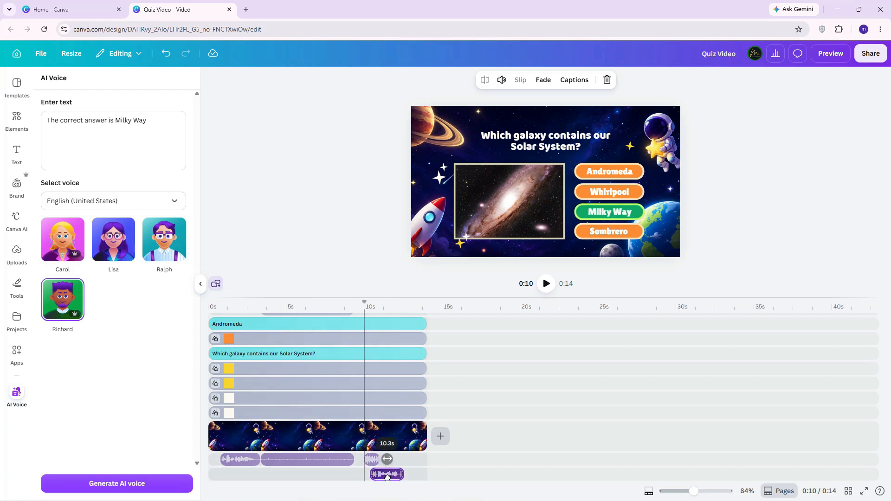
{"action": "left_click_drag", "start_coordinate": [218, 307], "coordinate": [196, 307]}
{"action": "key", "text": "space"}
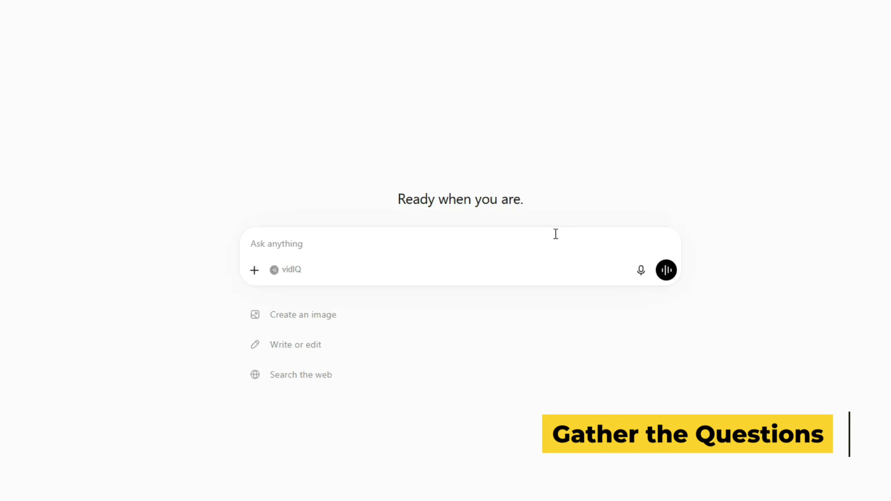
In ChatGPT, request a table of 10 kid-friendly space questions with 4 options each, randomized bolded correct answers, and no bullet points or numbering
{"action": "type", "text": "Write 10 fun and kid-friendly space questions in a table. Each question should have 4 multiple-choice options and one correct answer. Randomize the position of the correct answer (don't always use A, B, C, or D), and bold the correct option instead of listing it separately. Do not use bullet points or numbering."}
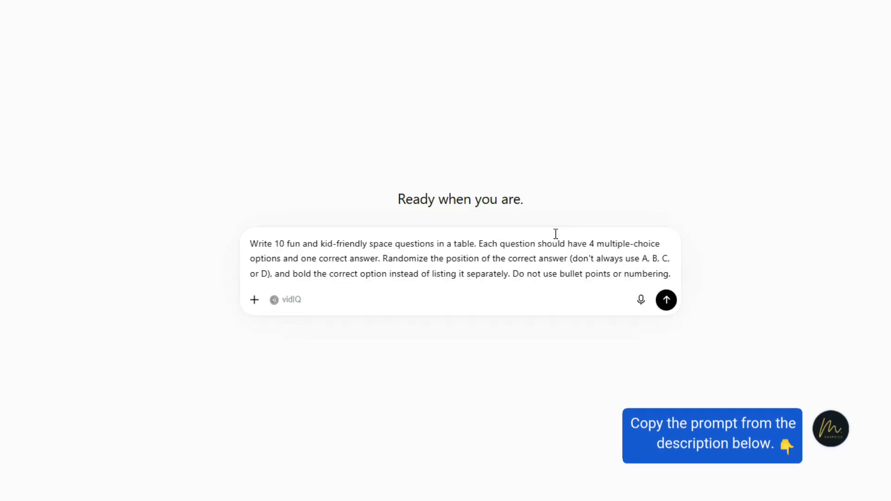
{"action": "key", "text": "Return"}
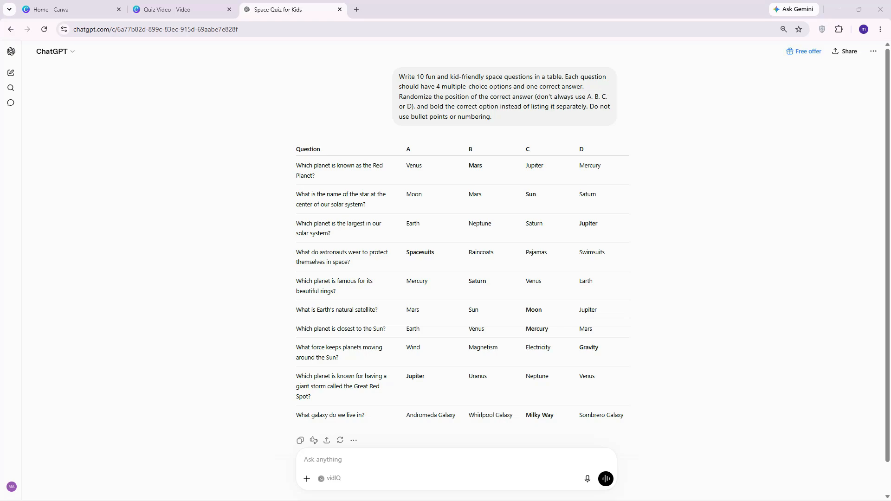
Copy the answer "Mars" from the ChatGPT table, switch to the Canva quiz video and search its photos for it
{"action": "double_click", "coordinate": [475, 166]}
{"action": "key", "text": "ctrl+c"}
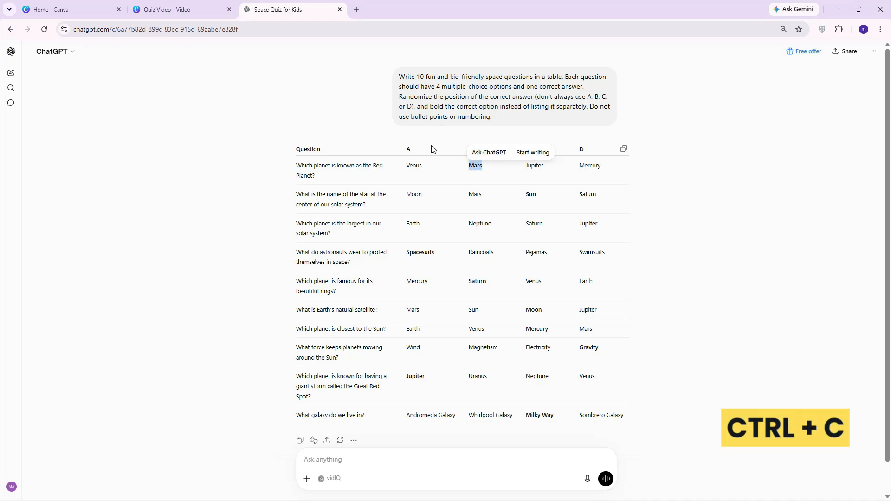
{"action": "left_click", "coordinate": [193, 10]}
{"action": "left_click", "coordinate": [100, 88]}
{"action": "key", "text": "ctrl+v"}
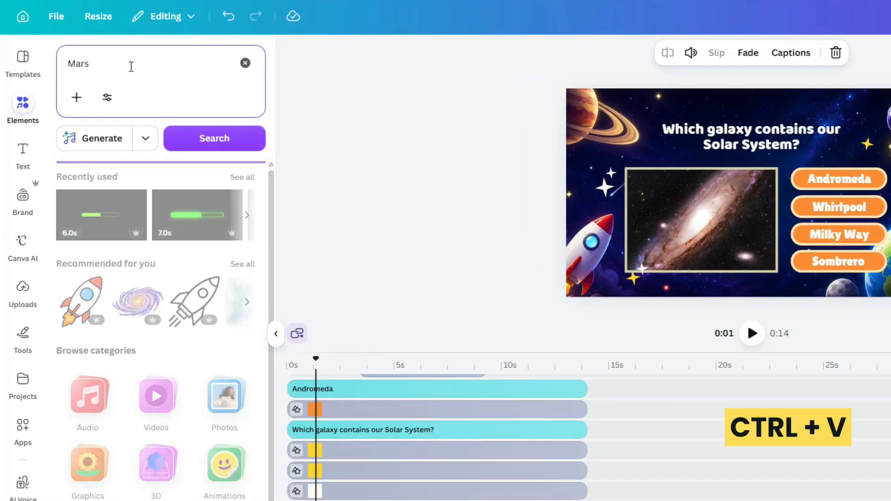
{"action": "key", "text": "Return"}
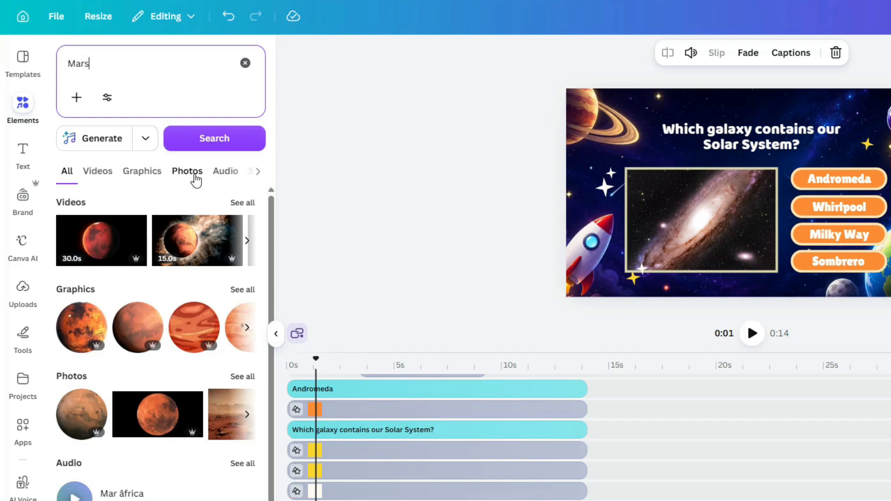
{"action": "left_click", "coordinate": [193, 180]}
{"action": "mouse_move", "coordinate": [213, 242]}
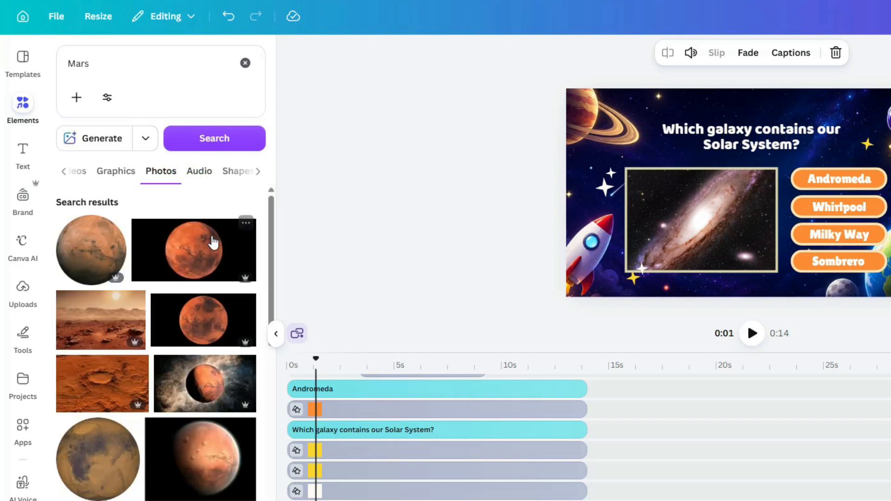
Save the "Mars the red planet" photo to a new folder named "Answers" in Your Projects
{"action": "left_click", "coordinate": [245, 228]}
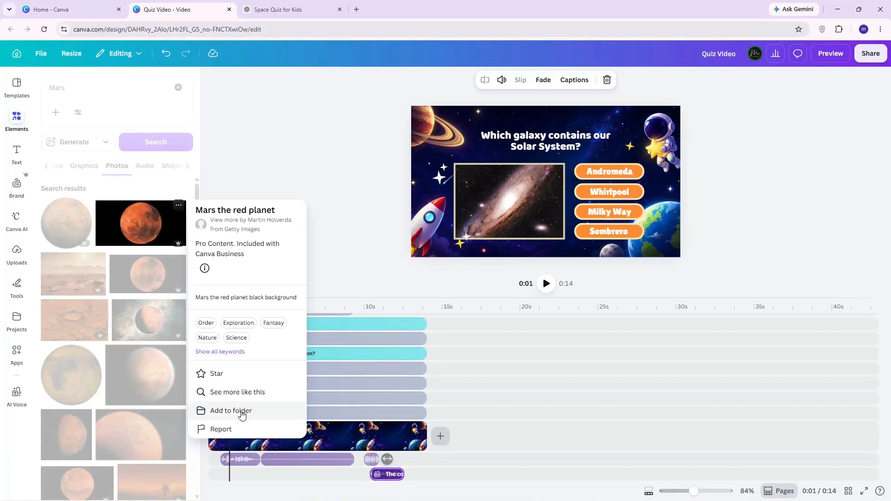
{"action": "left_click", "coordinate": [241, 411]}
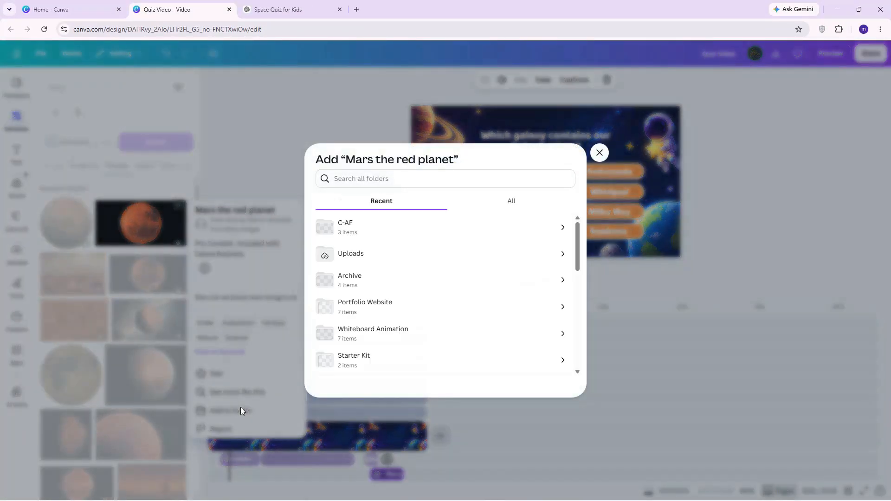
{"action": "left_click", "coordinate": [511, 203]}
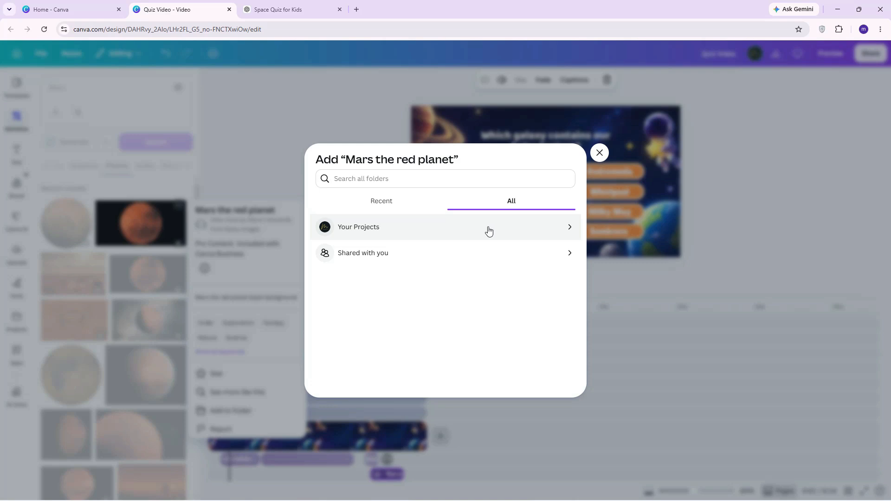
{"action": "left_click", "coordinate": [489, 228]}
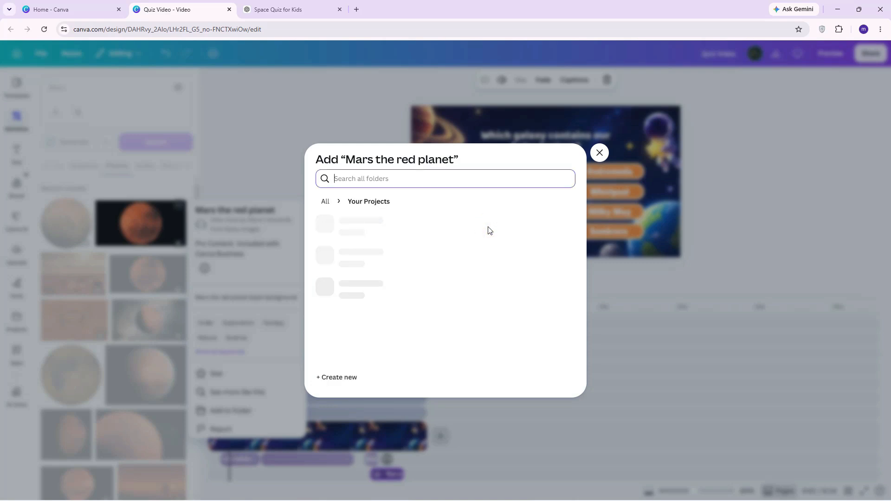
{"action": "left_click", "coordinate": [337, 383]}
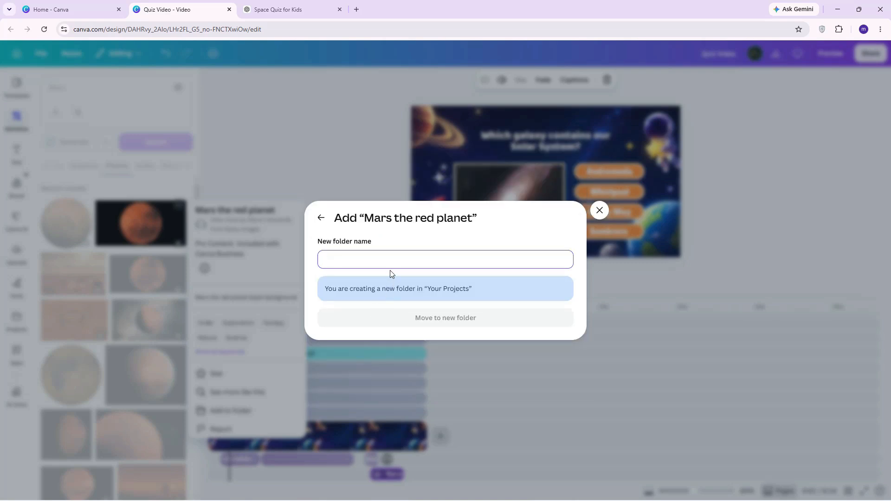
{"action": "type", "text": "Answers"}
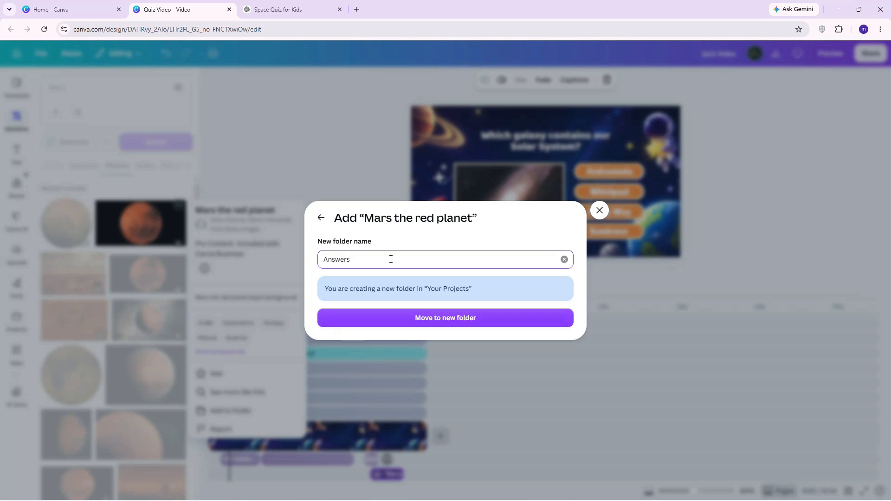
{"action": "left_click", "coordinate": [420, 319]}
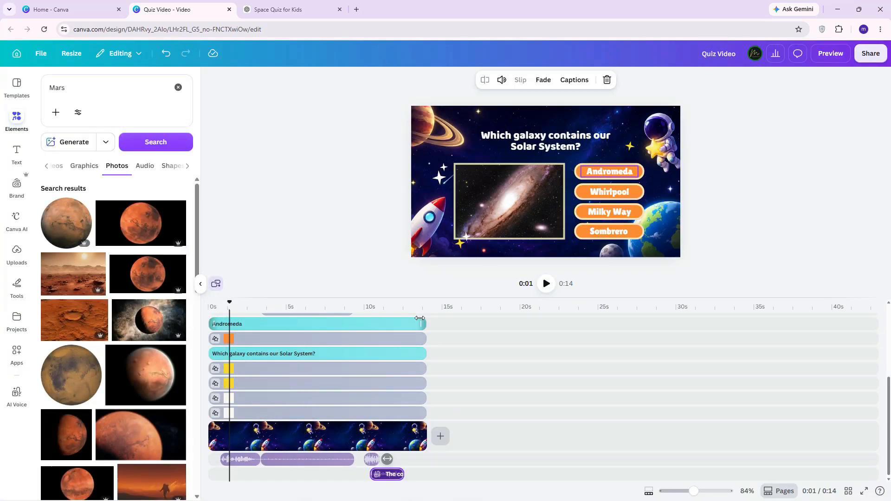
Copy the answer "Sun" from the ChatGPT table and search the Canva photos for it
{"action": "left_click", "coordinate": [303, 8]}
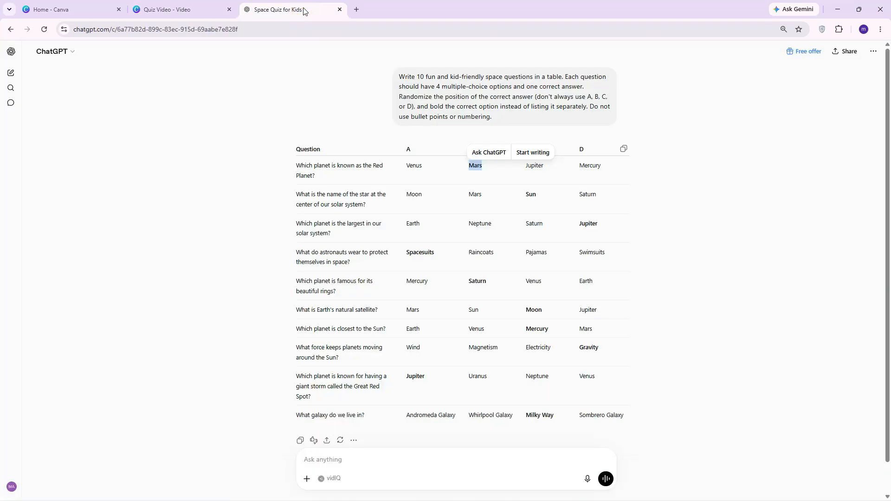
{"action": "double_click", "coordinate": [532, 192]}
{"action": "key", "text": "ctrl+c"}
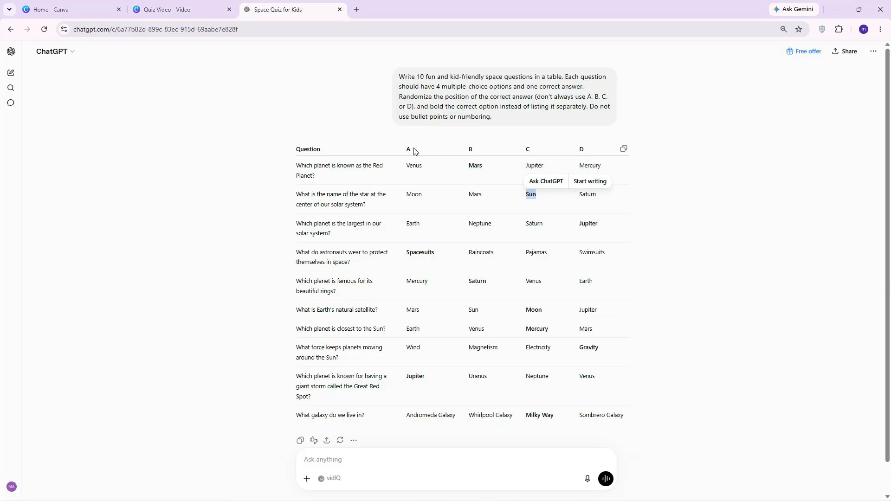
{"action": "left_click", "coordinate": [194, 15]}
{"action": "double_click", "coordinate": [126, 87]}
{"action": "key", "text": "ctrl+v"}
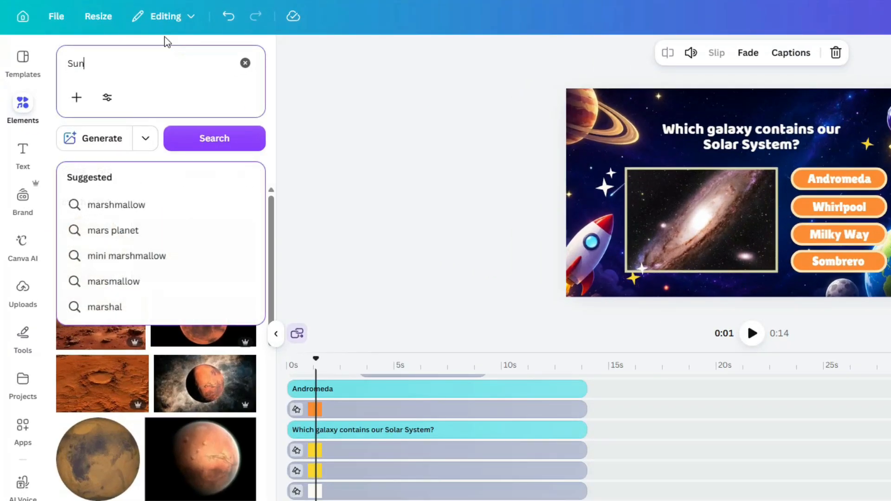
{"action": "key", "text": "Return"}
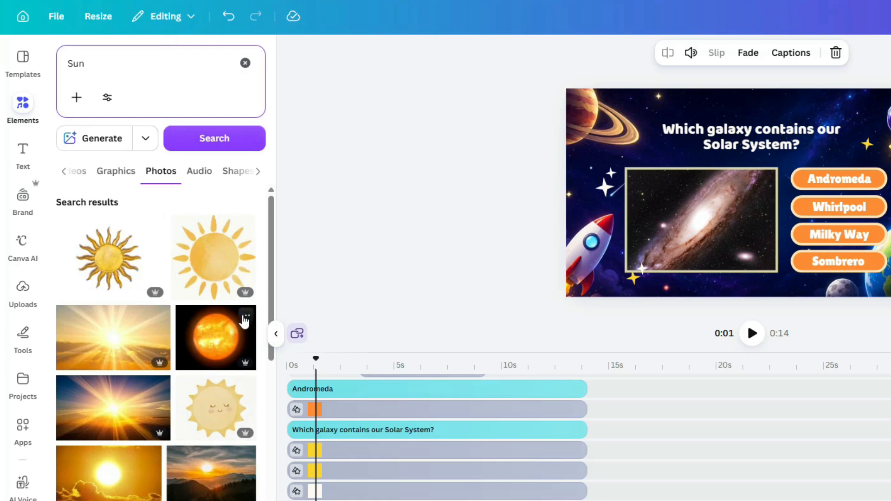
Add the Sun photo with the black background to the Answers folder
{"action": "left_click", "coordinate": [246, 316]}
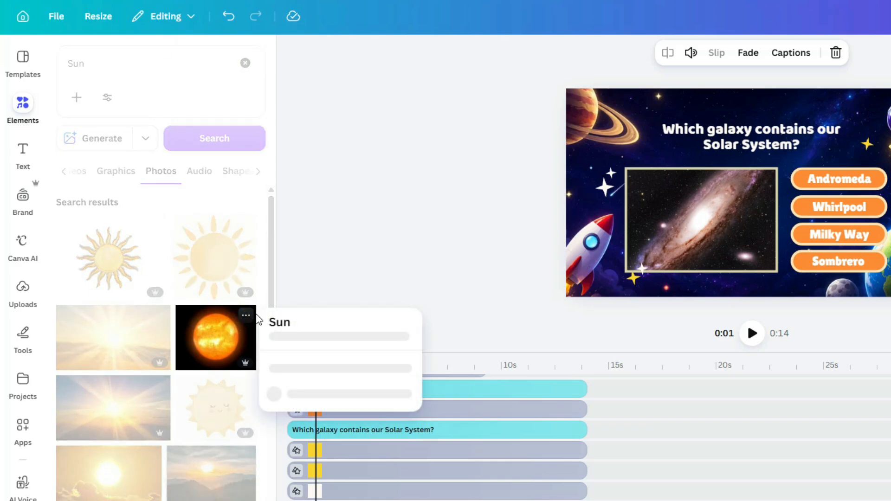
{"action": "left_click", "coordinate": [235, 464]}
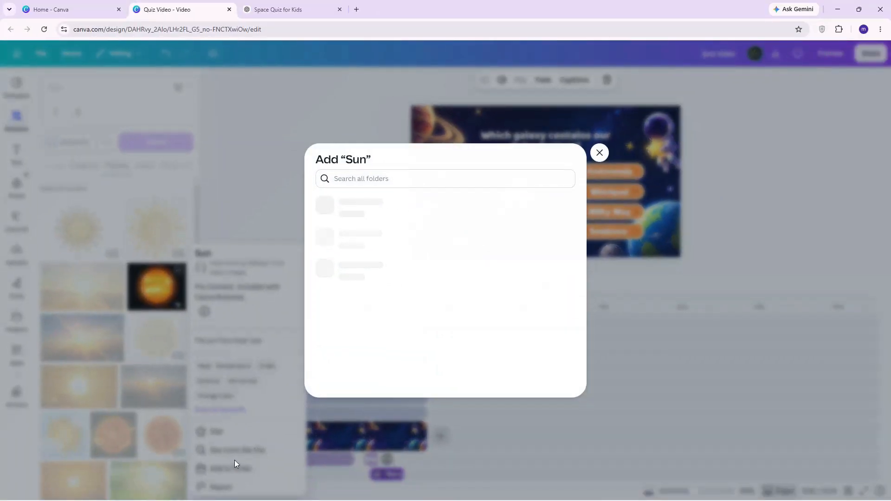
{"action": "left_click", "coordinate": [399, 232]}
{"action": "left_click", "coordinate": [546, 378]}
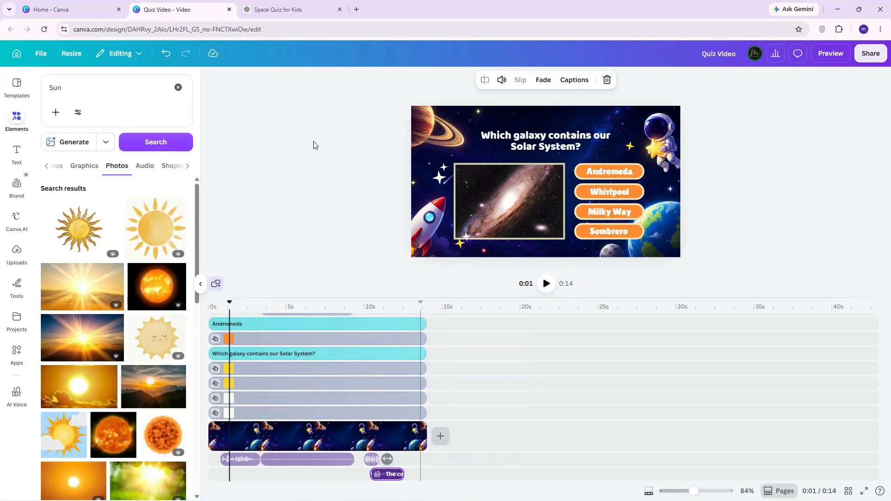
Copy the answer "Jupiter" from the ChatGPT table and search the Canva photos for it
{"action": "left_click", "coordinate": [278, 9]}
{"action": "double_click", "coordinate": [589, 222]}
{"action": "key", "text": "ctrl+c"}
{"action": "left_click", "coordinate": [183, 10]}
{"action": "triple_click", "coordinate": [113, 86]}
{"action": "key", "text": "ctrl+v"}
{"action": "key", "text": "Return"}
Add the free Jupiter photo with the black background to the Answers folder
{"action": "scroll", "coordinate": [146, 251], "scroll_direction": "down", "scroll_amount": 3}
{"action": "left_click", "coordinate": [178, 212]}
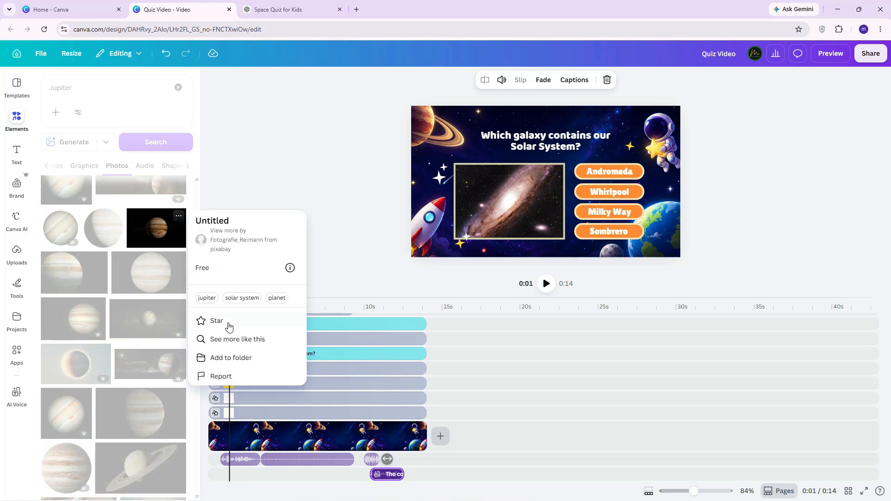
{"action": "left_click", "coordinate": [223, 356]}
{"action": "left_click", "coordinate": [546, 377]}
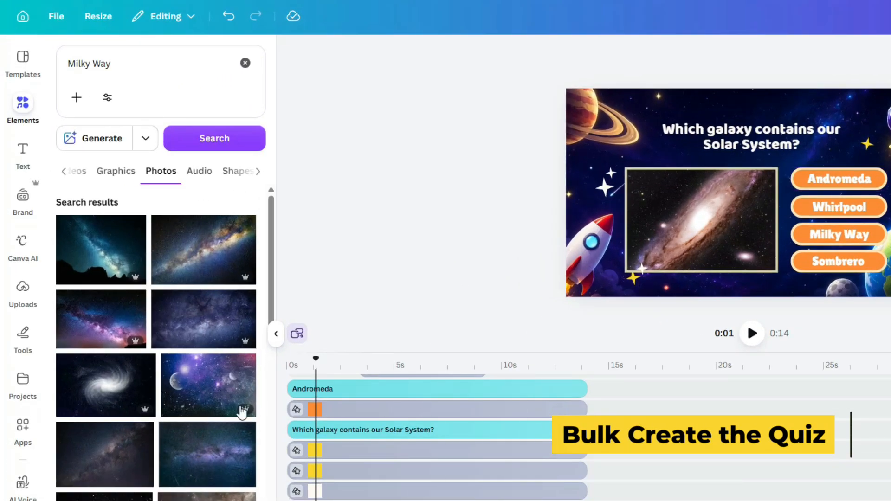
Search the Canva apps for "Bulk Create", open the Bulk create app and choose to enter the data manually
{"action": "left_click", "coordinate": [18, 351]}
{"action": "left_click", "coordinate": [160, 65]}
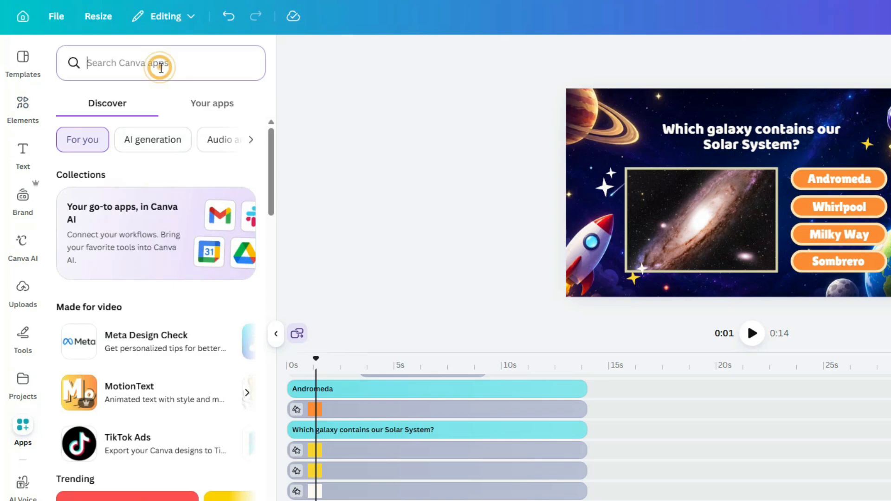
{"action": "type", "text": "Bulk C"}
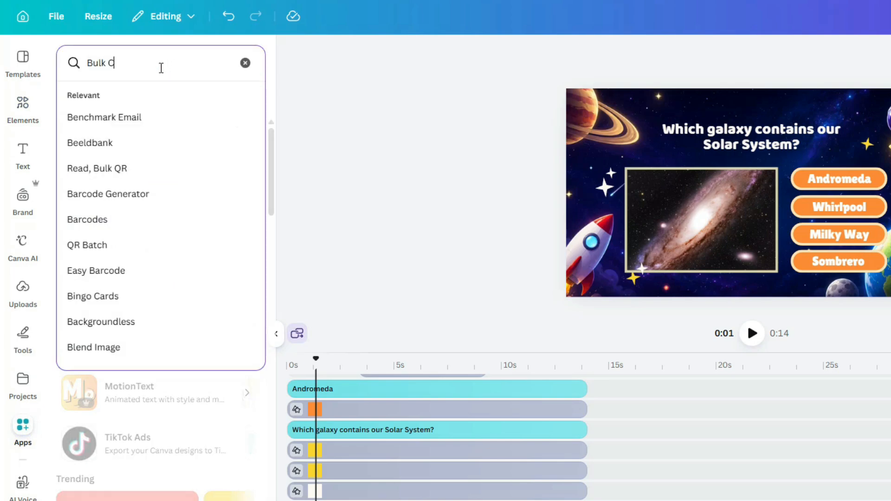
{"action": "type", "text": "reate"}
{"action": "key", "text": "Return"}
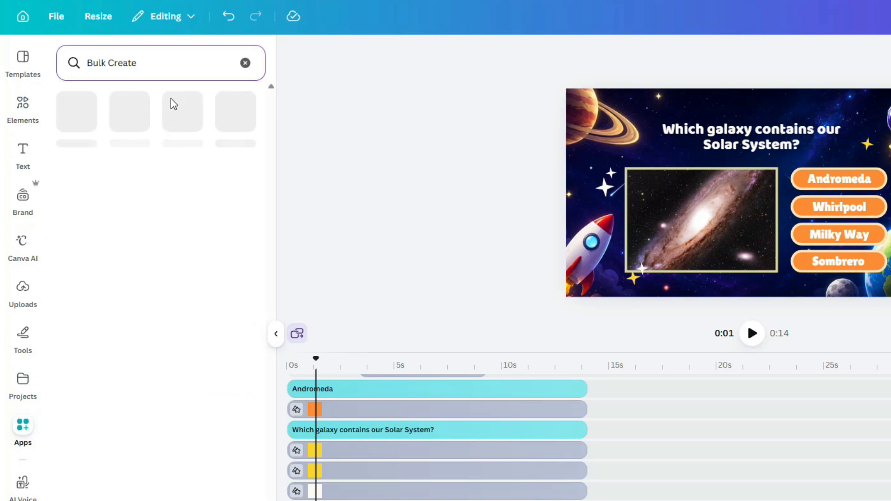
{"action": "left_click", "coordinate": [82, 110]}
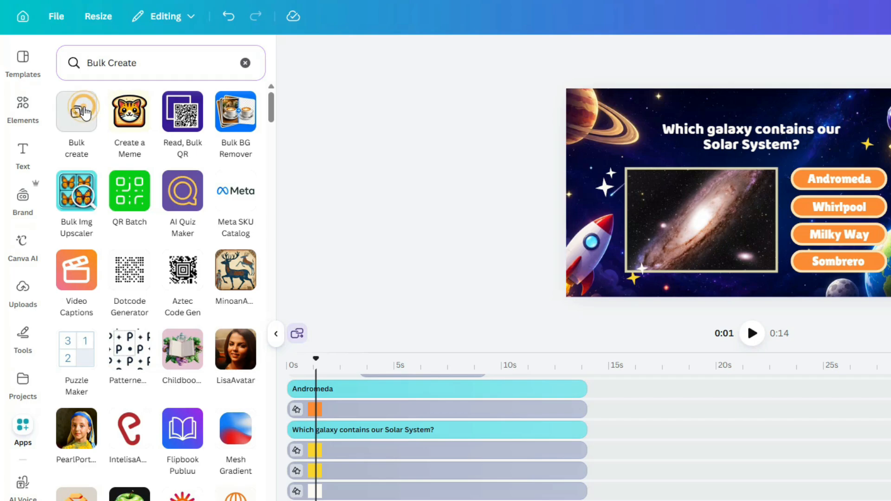
{"action": "left_click", "coordinate": [136, 500]}
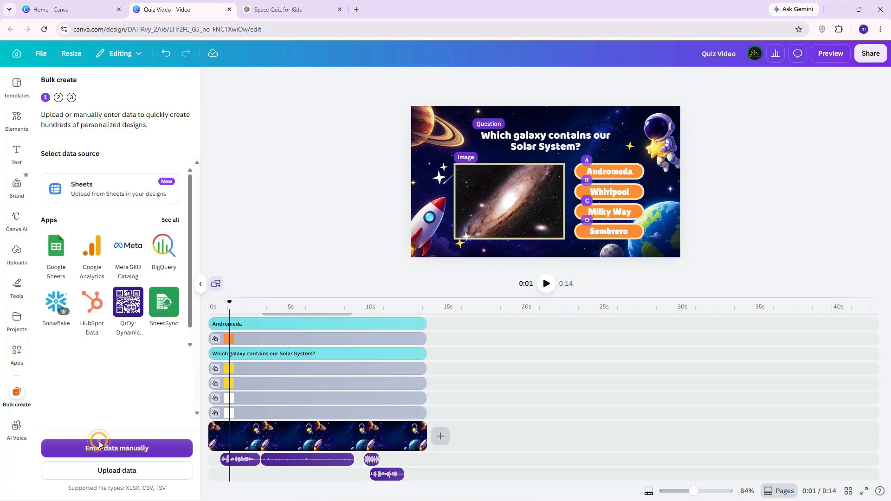
Copy the whole quiz table, headers included, from ChatGPT and paste it into Canva's Bulk create data table
{"action": "left_click", "coordinate": [253, 5]}
{"action": "left_click_drag", "start_coordinate": [290, 119], "coordinate": [627, 382]}
{"action": "key", "text": "ctrl+c"}
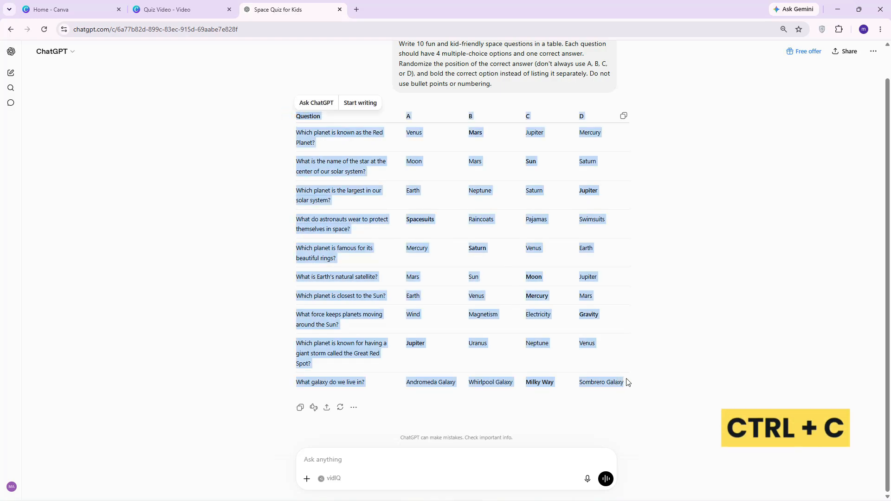
{"action": "left_click", "coordinate": [171, 9]}
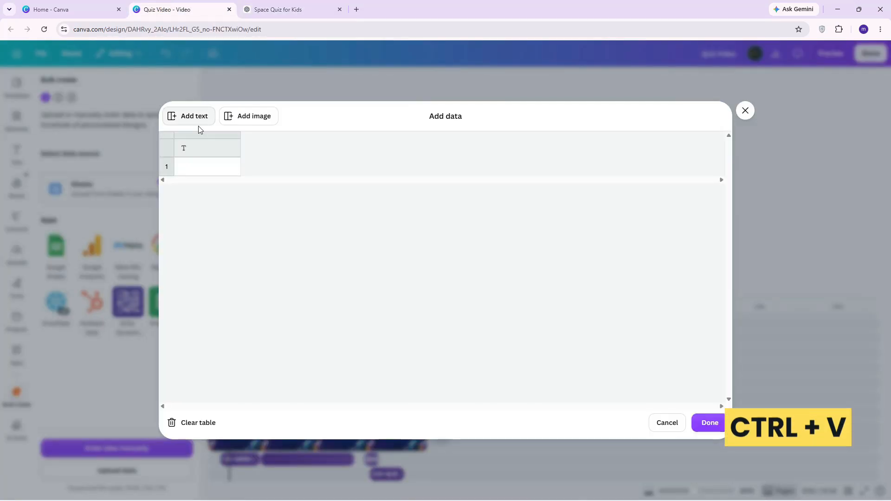
{"action": "key", "text": "ctrl+v"}
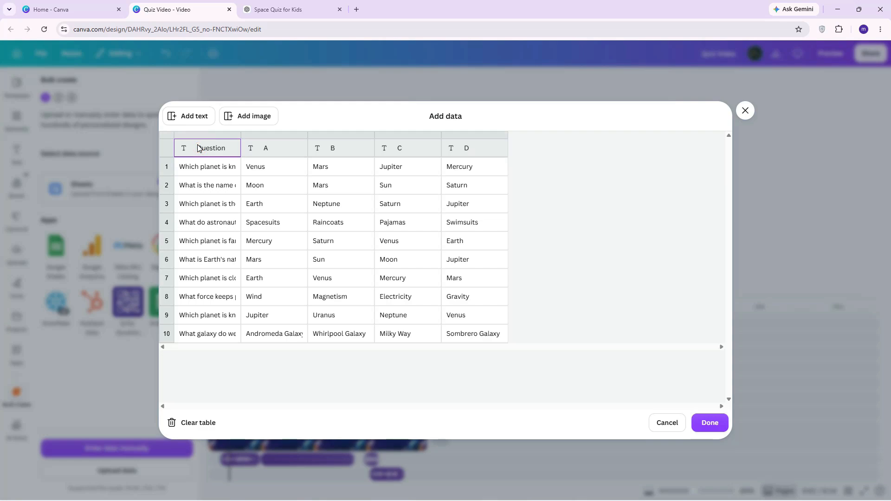
Add an image column after column D and assign "Mars the red planet" to row 1 and "Sun" to row 2
{"action": "left_click", "coordinate": [469, 148]}
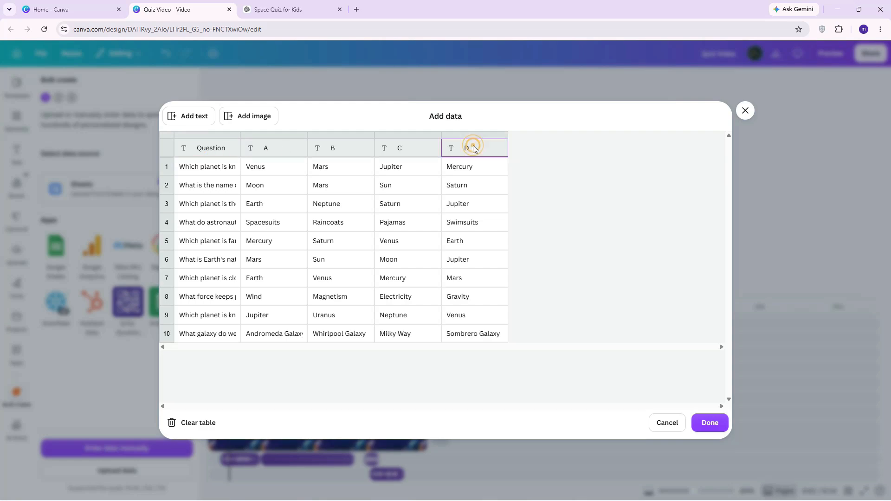
{"action": "left_click", "coordinate": [269, 119]}
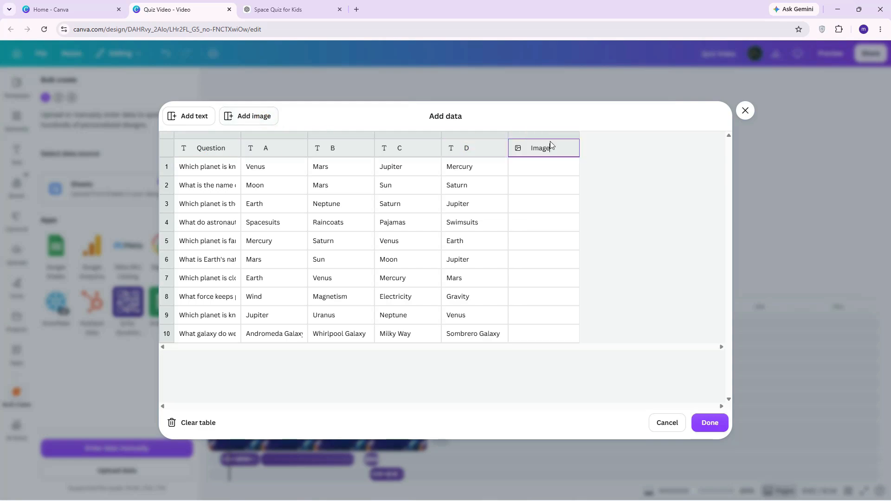
{"action": "left_click", "coordinate": [571, 167]}
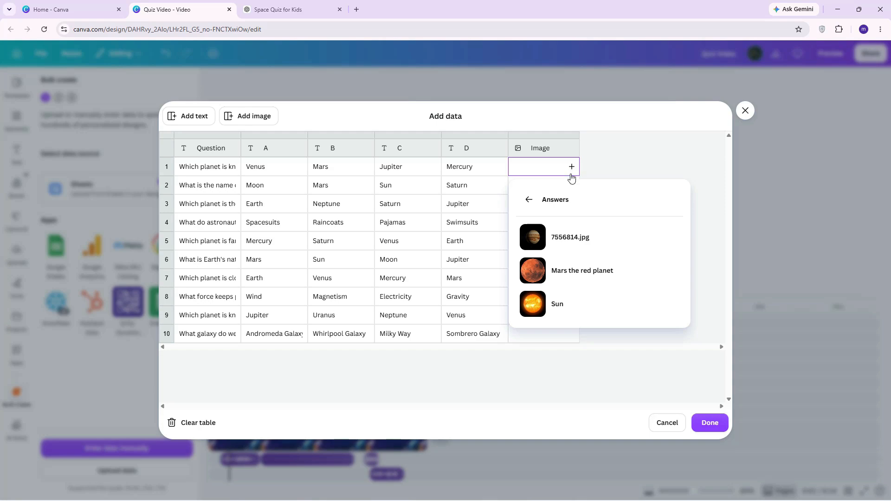
{"action": "left_click", "coordinate": [581, 270]}
{"action": "left_click", "coordinate": [571, 185]}
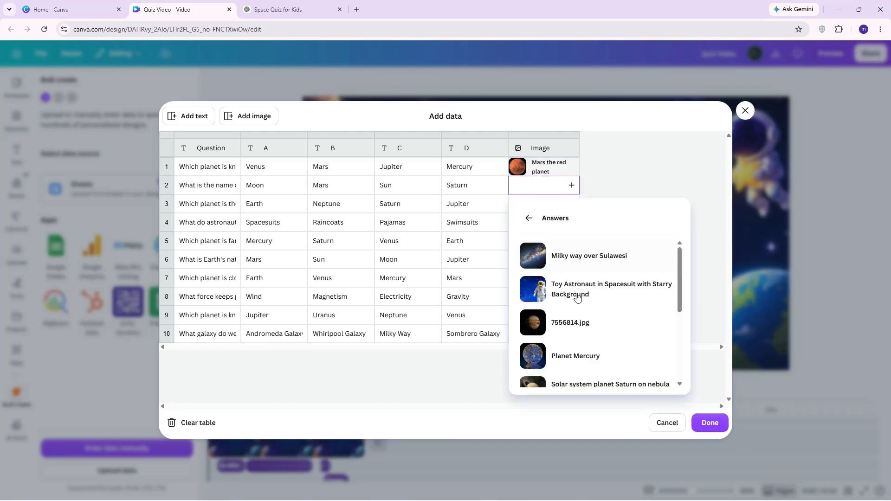
{"action": "scroll", "coordinate": [571, 342], "scroll_direction": "down", "scroll_amount": 3}
{"action": "left_click", "coordinate": [571, 337]}
Assign 7556814.jpg to row 3, the toy astronaut in a spacesuit to row 4 and the Saturn on nebula photo to row 5
{"action": "left_click", "coordinate": [571, 204]}
{"action": "scroll", "coordinate": [583, 325], "scroll_direction": "down", "scroll_amount": 1}
{"action": "left_click", "coordinate": [584, 302]}
{"action": "left_click", "coordinate": [571, 222]}
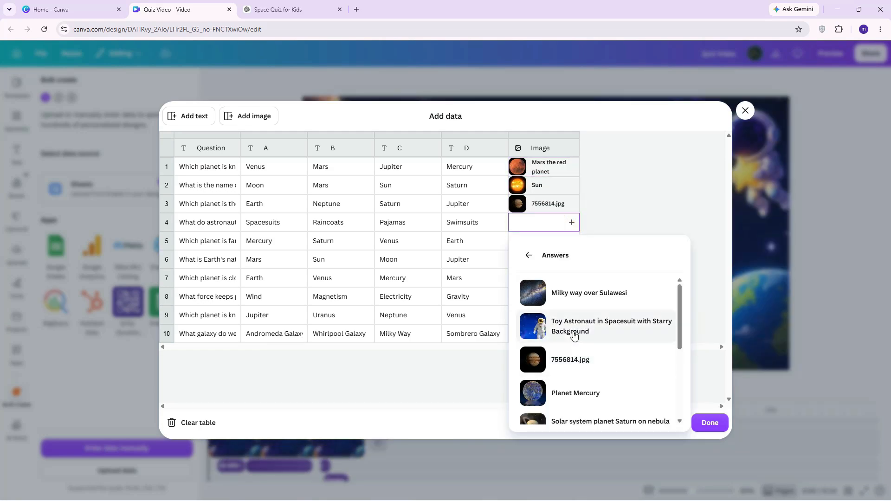
{"action": "left_click", "coordinate": [583, 325]}
{"action": "left_click", "coordinate": [572, 241]}
{"action": "left_click", "coordinate": [571, 408]}
Assign "Moon background" to row 6 and "Planet Mercury" to row 7 of the image column
{"action": "left_click", "coordinate": [571, 259]}
{"action": "scroll", "coordinate": [569, 394], "scroll_direction": "down", "scroll_amount": 2}
{"action": "left_click", "coordinate": [578, 433]}
{"action": "left_click", "coordinate": [571, 278]}
{"action": "scroll", "coordinate": [570, 406], "scroll_direction": "down", "scroll_amount": 3}
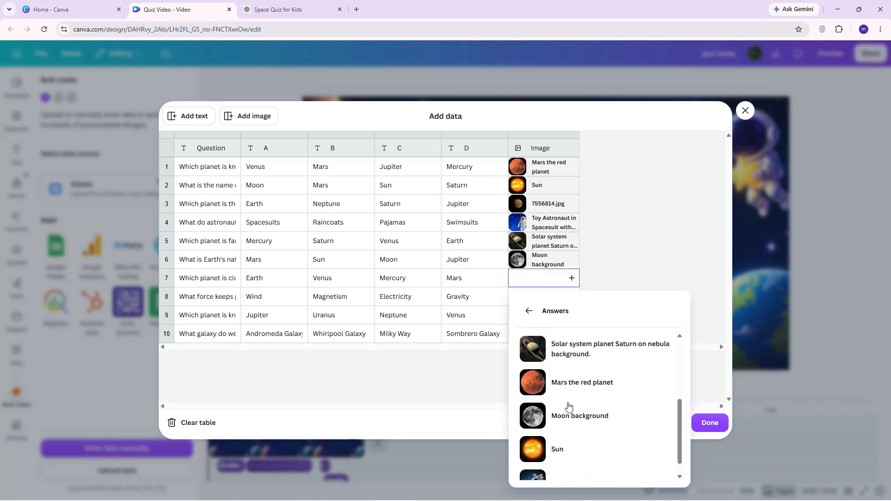
{"action": "left_click", "coordinate": [569, 355]}
Assign "Astronaut in Outer Space" to row 8, 7556814.jpg to row 9 and "Milky way over Sulawesi" to row 10, and finish the data table
{"action": "left_click", "coordinate": [571, 296]}
{"action": "scroll", "coordinate": [569, 255], "scroll_direction": "down", "scroll_amount": 5}
{"action": "left_click", "coordinate": [569, 259]}
{"action": "left_click", "coordinate": [571, 315]}
{"action": "left_click", "coordinate": [588, 230]}
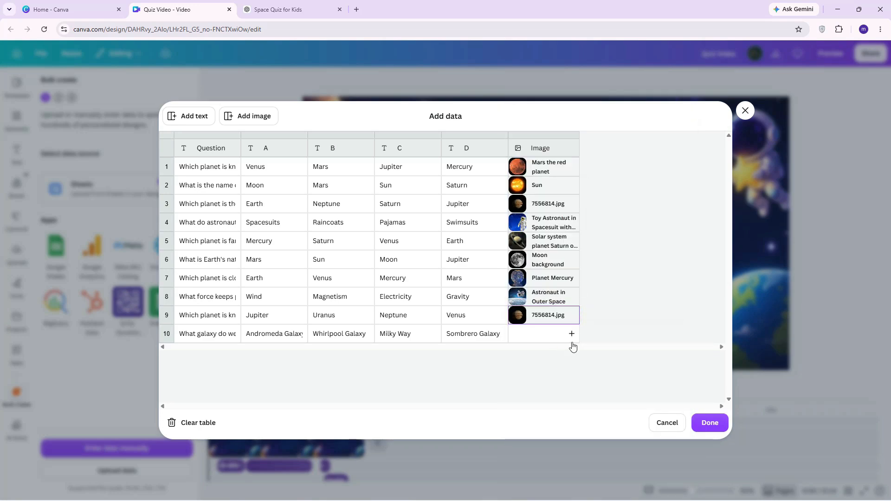
{"action": "left_click", "coordinate": [571, 334]}
{"action": "left_click", "coordinate": [585, 182]}
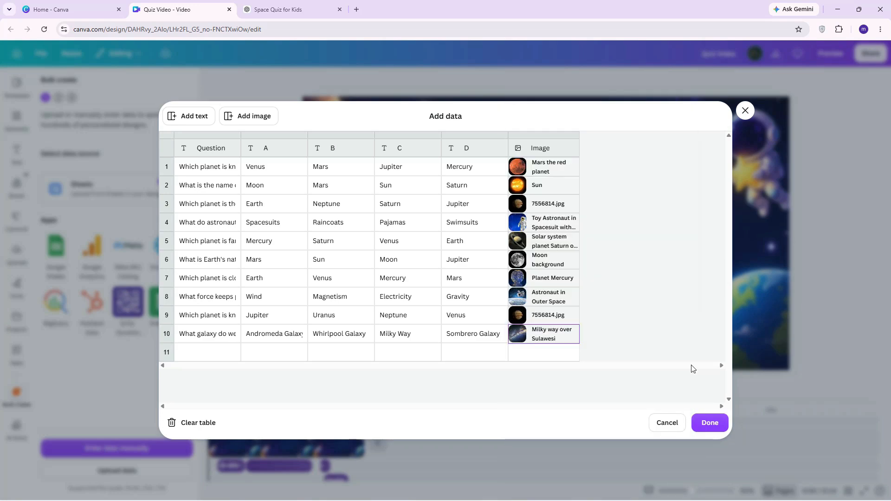
{"action": "left_click", "coordinate": [709, 423]}
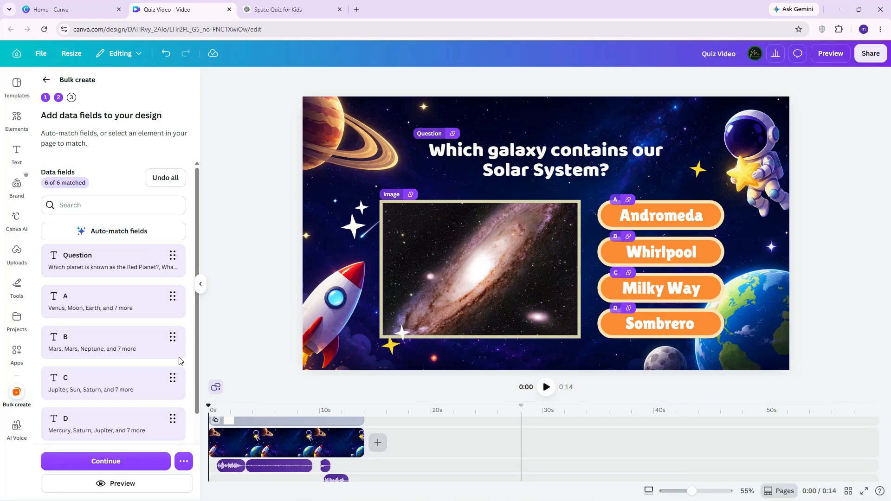
Auto-match the data fields to the design and connect the question text to the Question field
{"action": "left_click", "coordinate": [119, 232]}
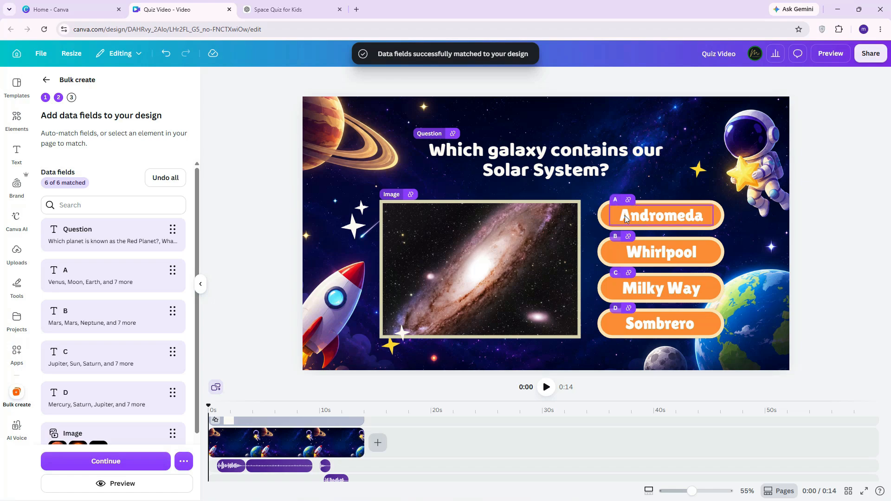
{"action": "left_click", "coordinate": [538, 160]}
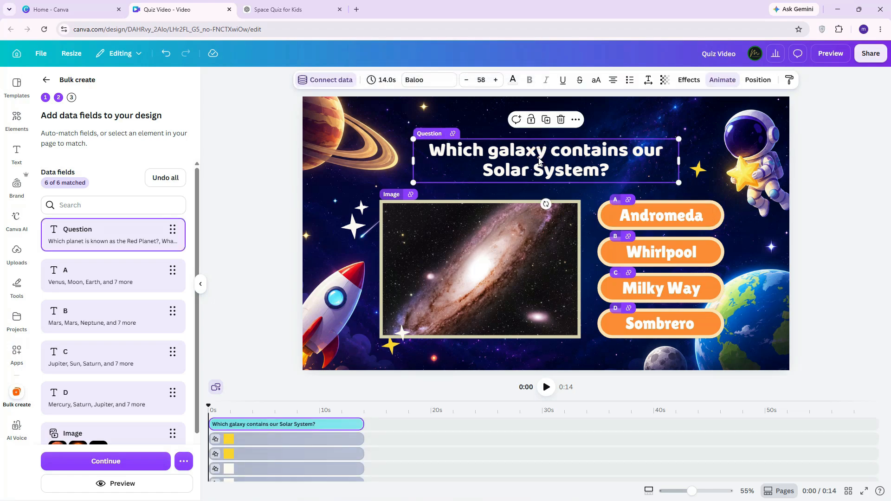
{"action": "right_click", "coordinate": [538, 160]}
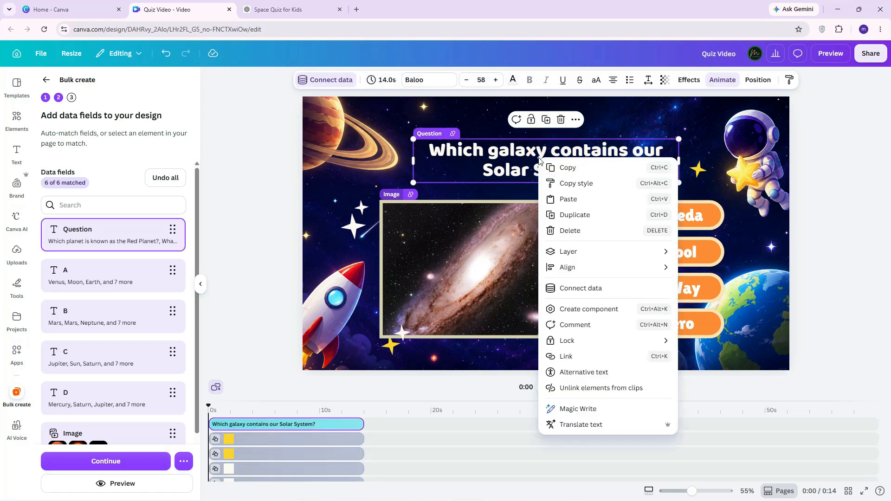
{"action": "left_click", "coordinate": [576, 289]}
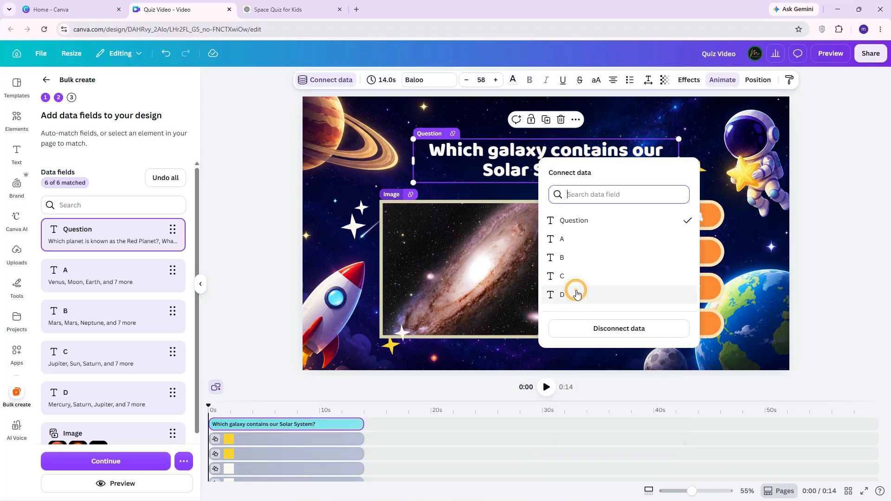
{"action": "left_click", "coordinate": [594, 221]}
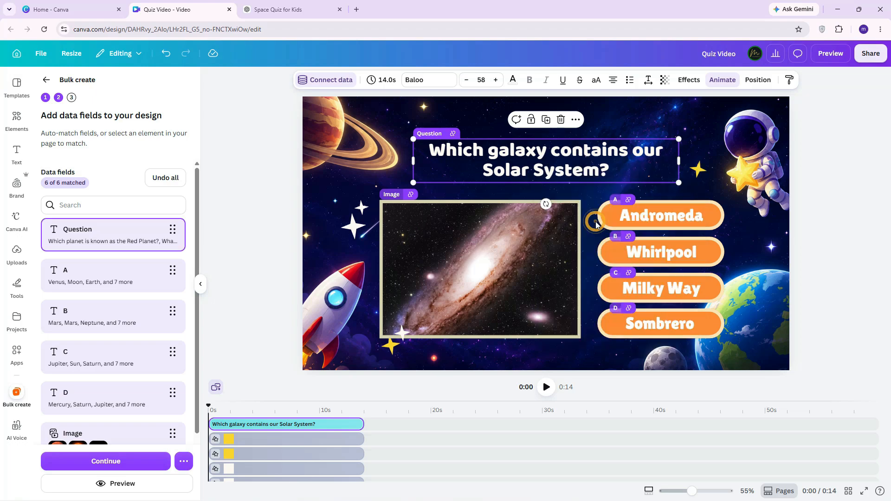
Connect the galaxy picture on the slide to the Image data field
{"action": "left_click", "coordinate": [489, 242]}
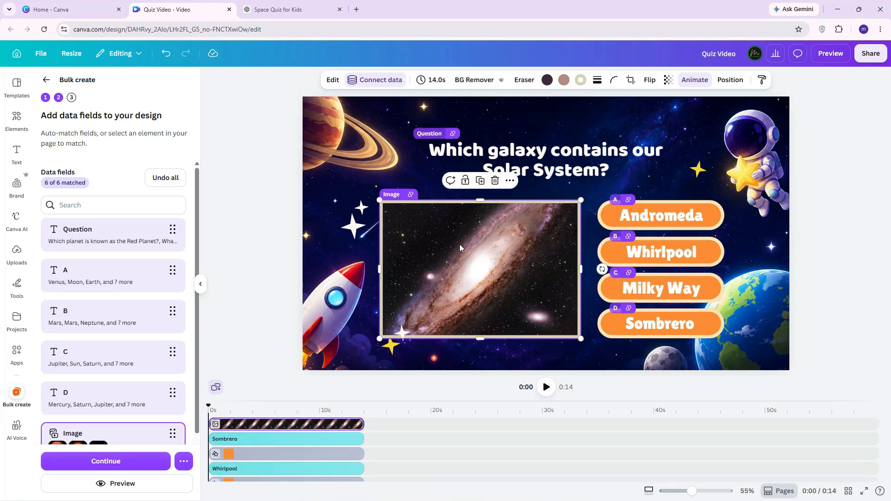
{"action": "right_click", "coordinate": [460, 250]}
{"action": "left_click", "coordinate": [496, 334]}
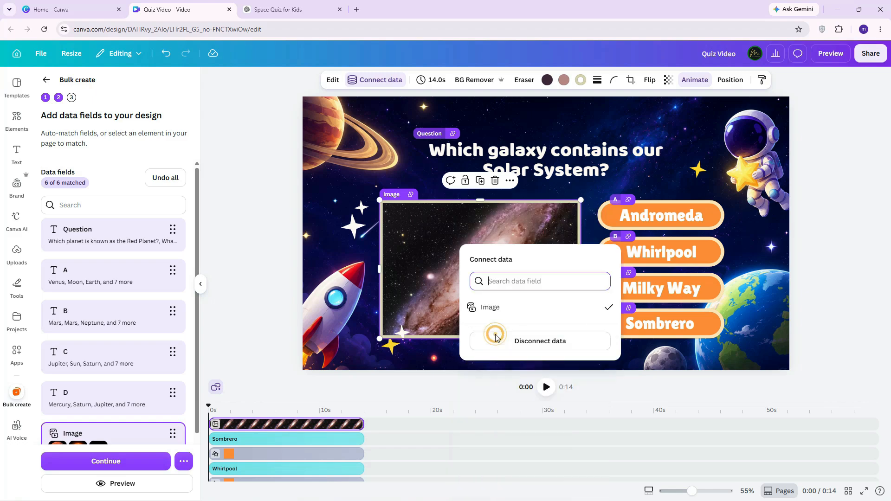
{"action": "left_click", "coordinate": [509, 317]}
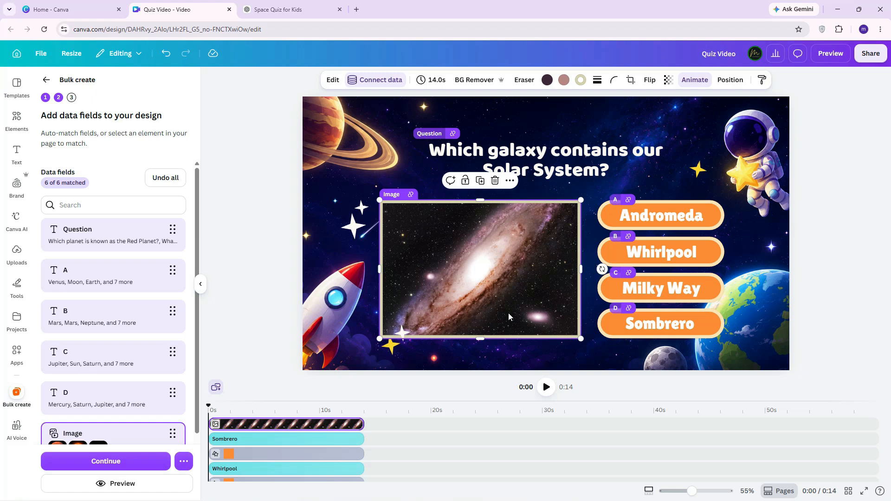
Generate quiz pages from all 10 data rows and open the resulting bulk design
{"action": "left_click", "coordinate": [118, 462]}
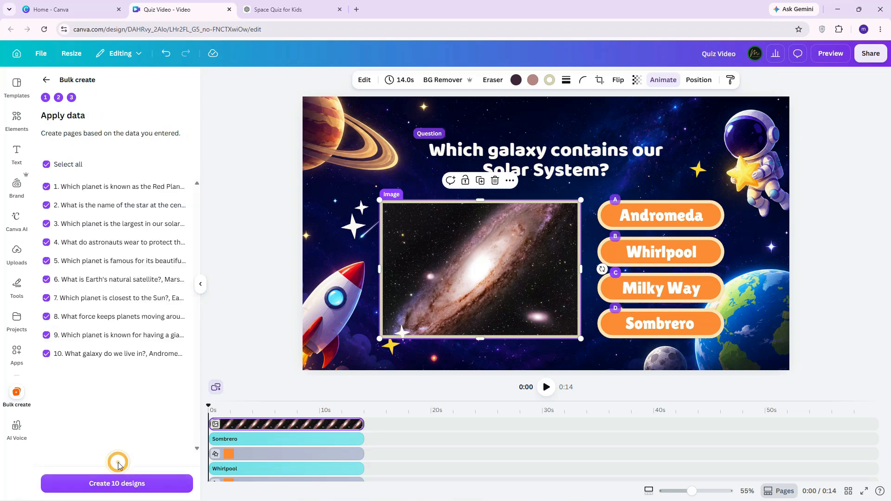
{"action": "left_click", "coordinate": [129, 487]}
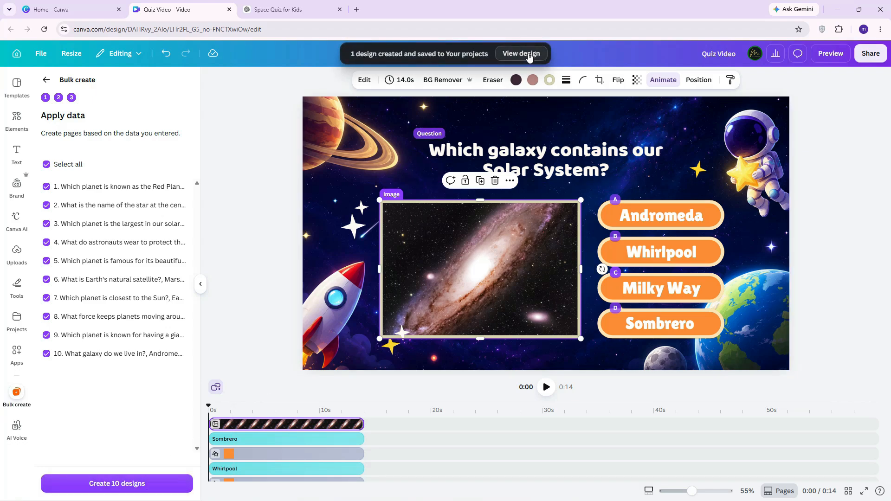
{"action": "left_click", "coordinate": [530, 54]}
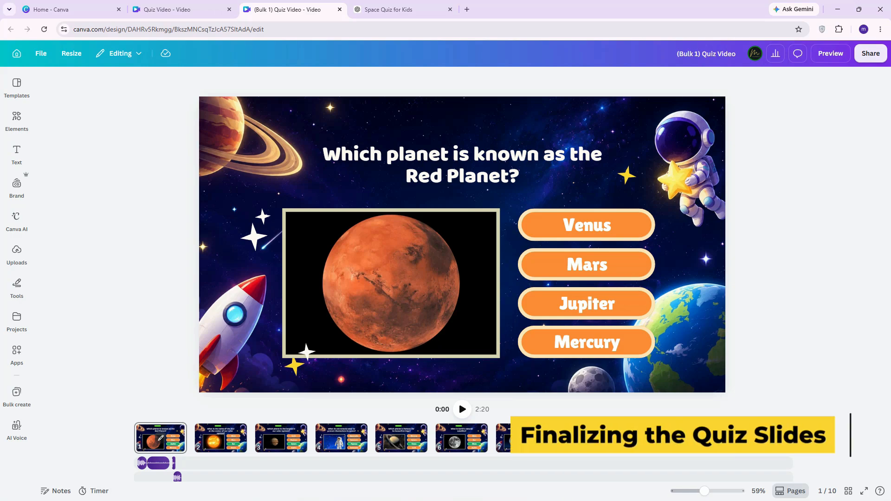
Open the timeline of the first quiz page and enlarge the timeline area to show its lower tracks
{"action": "left_click", "coordinate": [160, 437]}
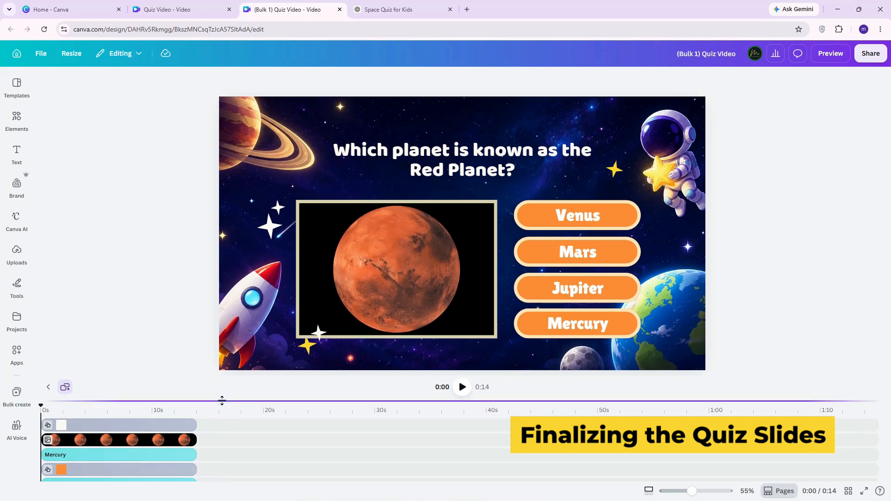
{"action": "left_click_drag", "start_coordinate": [222, 400], "coordinate": [242, 236]}
{"action": "scroll", "coordinate": [120, 419], "scroll_direction": "down", "scroll_amount": 3}
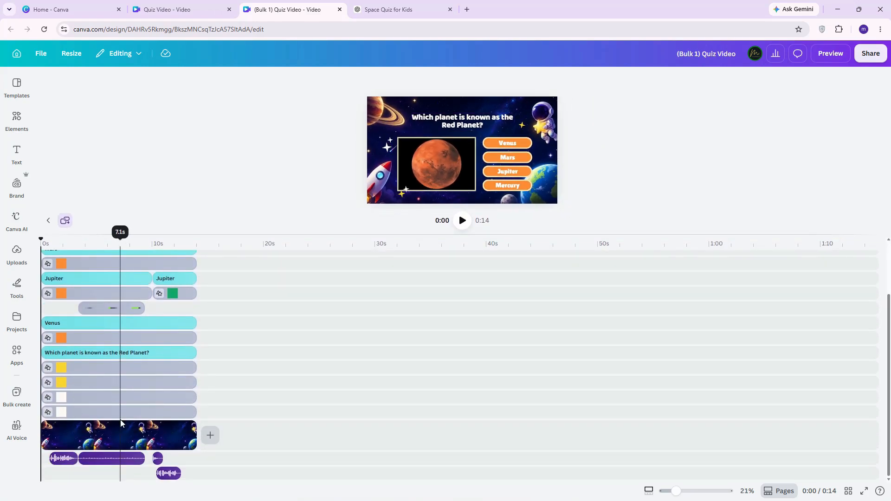
Copy the Red Planet question from the ChatGPT table into the AI Voice text of the quiz design
{"action": "left_click", "coordinate": [17, 427]}
{"action": "left_click", "coordinate": [545, 120]}
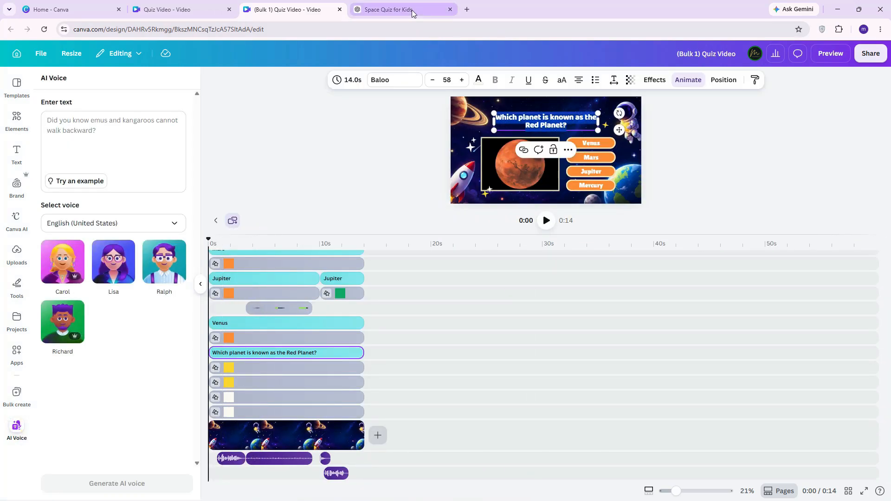
{"action": "left_click", "coordinate": [411, 11]}
{"action": "triple_click", "coordinate": [377, 132]}
{"action": "key", "text": "ctrl+c"}
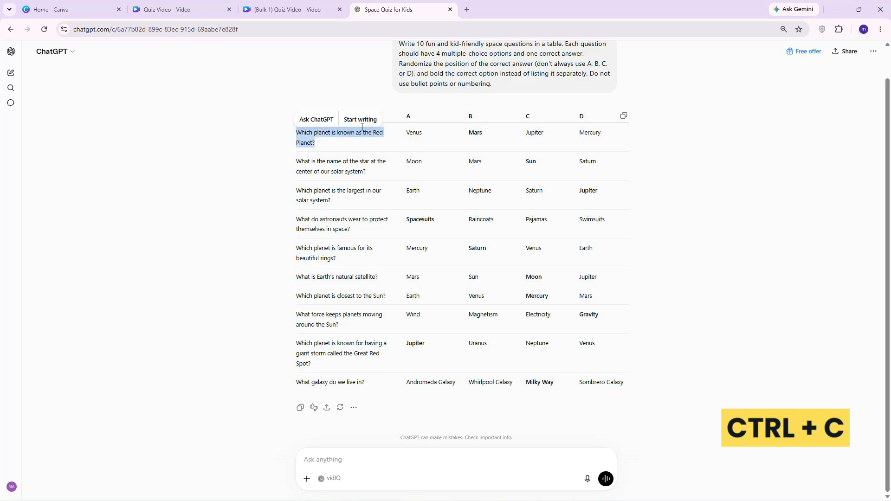
{"action": "left_click", "coordinate": [288, 10]}
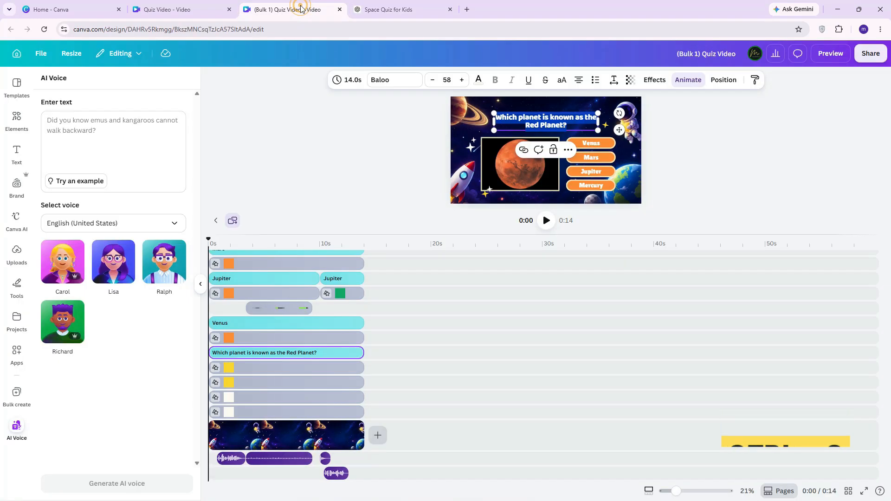
{"action": "left_click", "coordinate": [71, 120]}
{"action": "key", "text": "ctrl+v"}
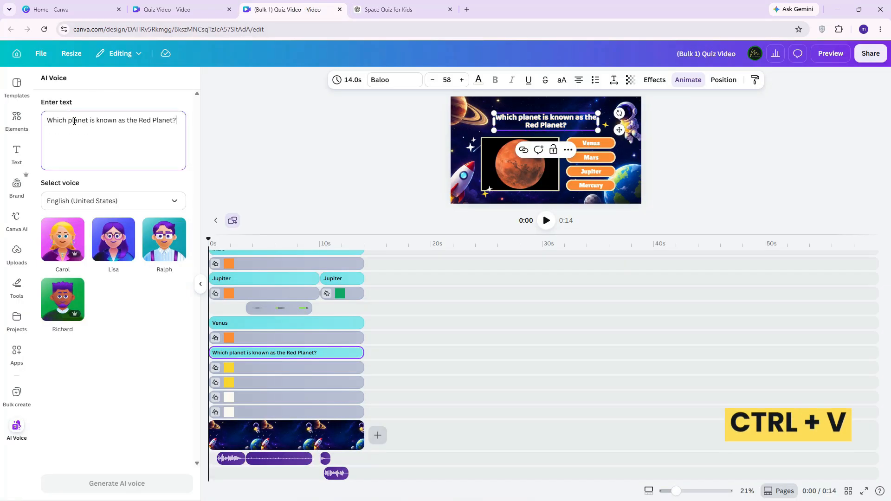
Generate the question voiceover with the Richard voice and put it in place of the old question narration, just before the kitchen timer sound
{"action": "left_click", "coordinate": [66, 306]}
{"action": "left_click", "coordinate": [116, 481]}
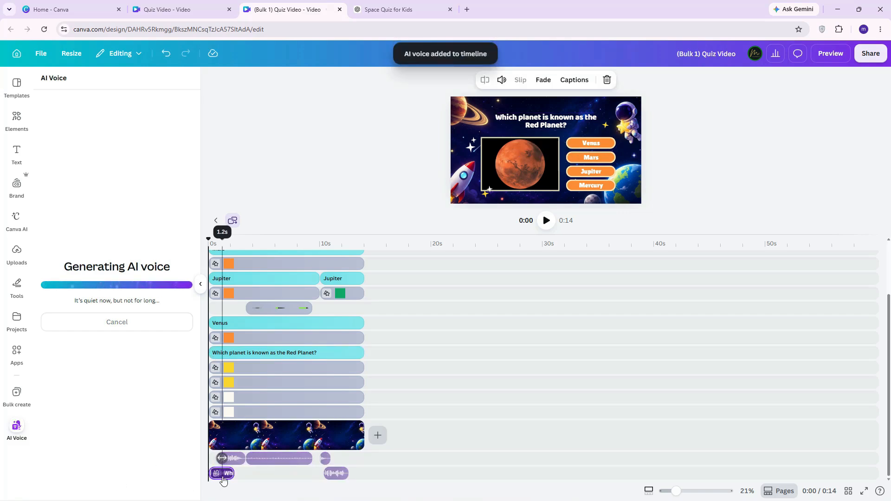
{"action": "left_click_drag", "start_coordinate": [223, 480], "coordinate": [236, 462]}
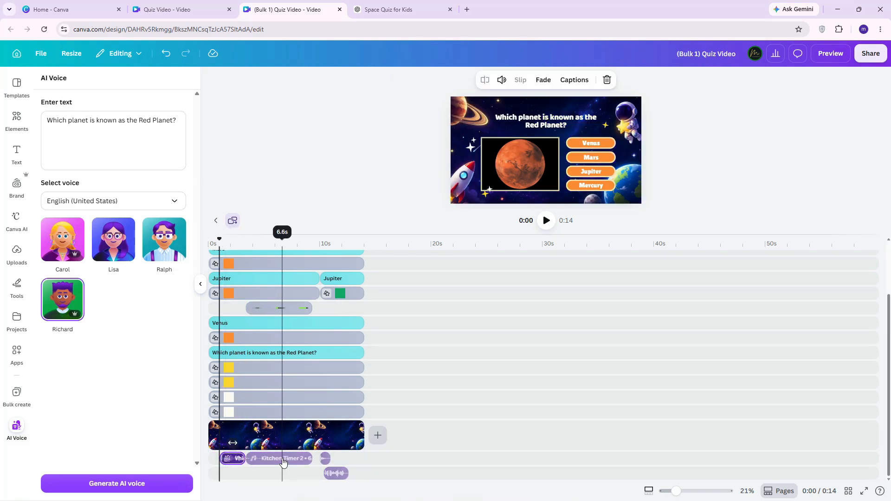
Generate a second voiceover in the Richard voice with the text "The correct answer is Mars"
{"action": "left_click", "coordinate": [157, 128]}
{"action": "key", "text": "ctrl+a"}
{"action": "type", "text": "The"}
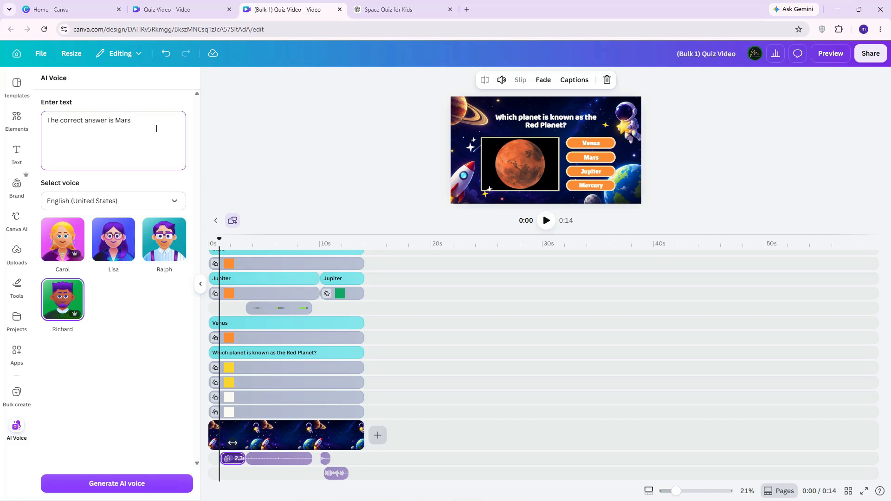
{"action": "left_click", "coordinate": [135, 485]}
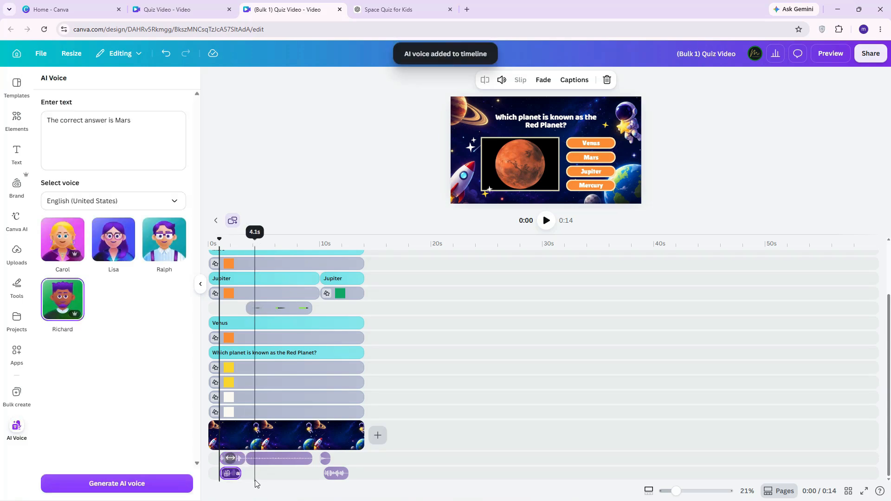
Replace the old answer narration with the new Mars voiceover starting at about 10 s, and play the page from the beginning
{"action": "left_click_drag", "start_coordinate": [231, 479], "coordinate": [313, 473]}
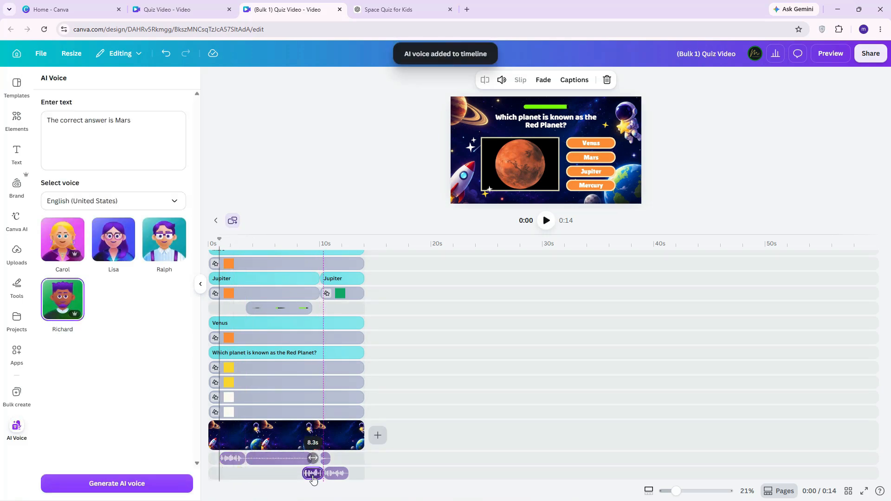
{"action": "left_click", "coordinate": [344, 476]}
{"action": "key", "text": "Delete"}
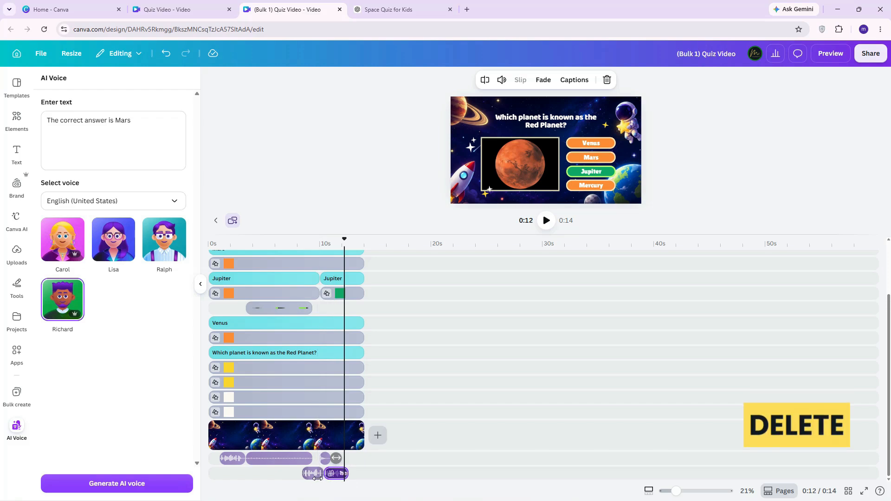
{"action": "left_click_drag", "start_coordinate": [311, 473], "coordinate": [329, 473]}
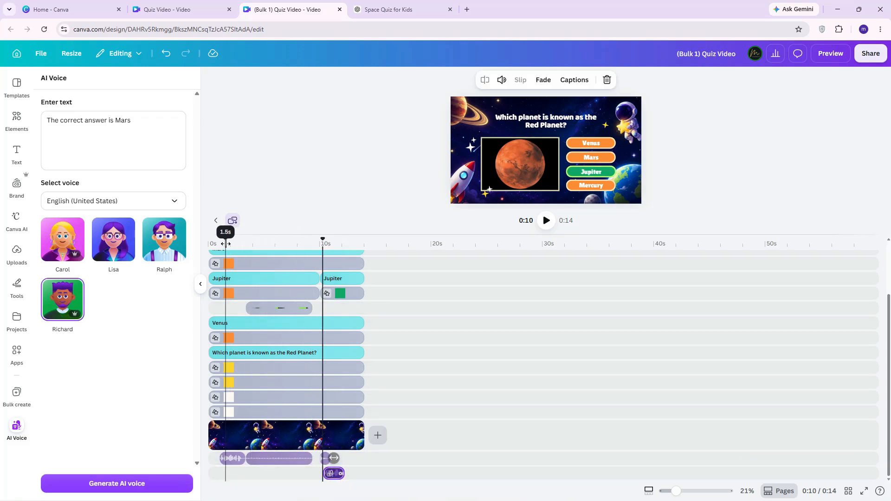
{"action": "left_click", "coordinate": [207, 243]}
{"action": "key", "text": "space"}
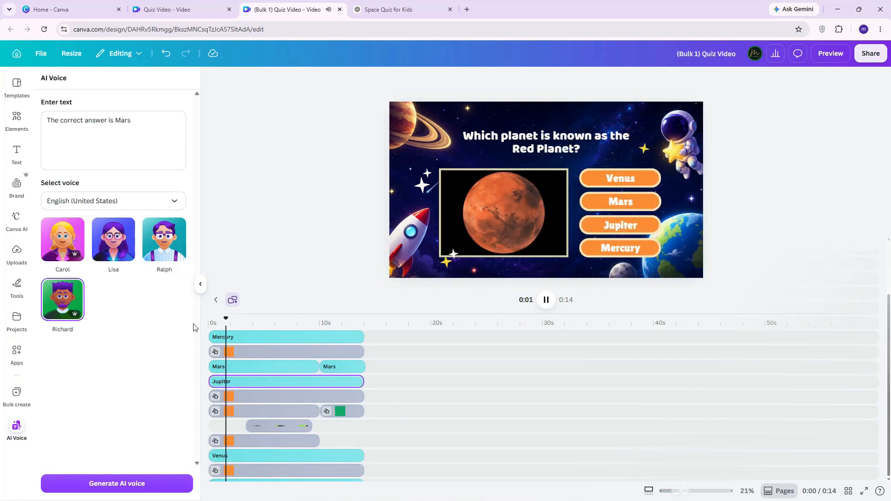